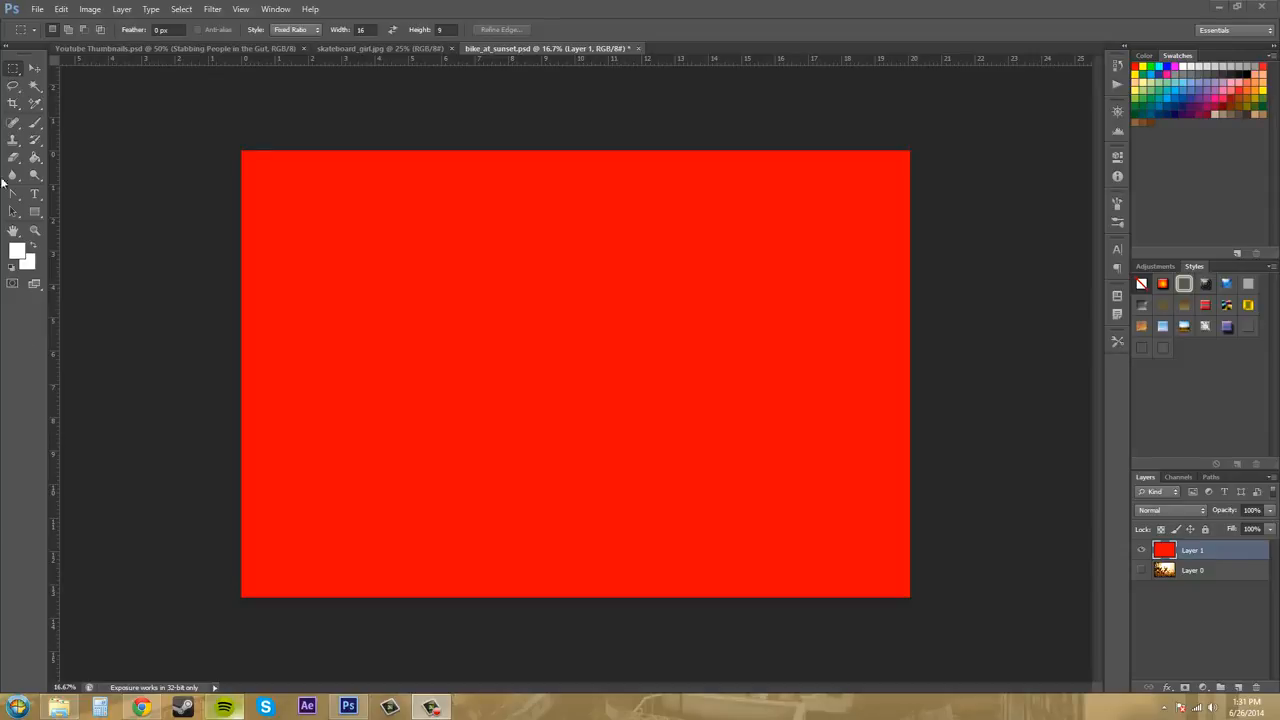
- Draw a fixed-ratio 16:9 selection with the Rectangular Marquee tool in the upper-left part of the red canvas
click(16, 70)
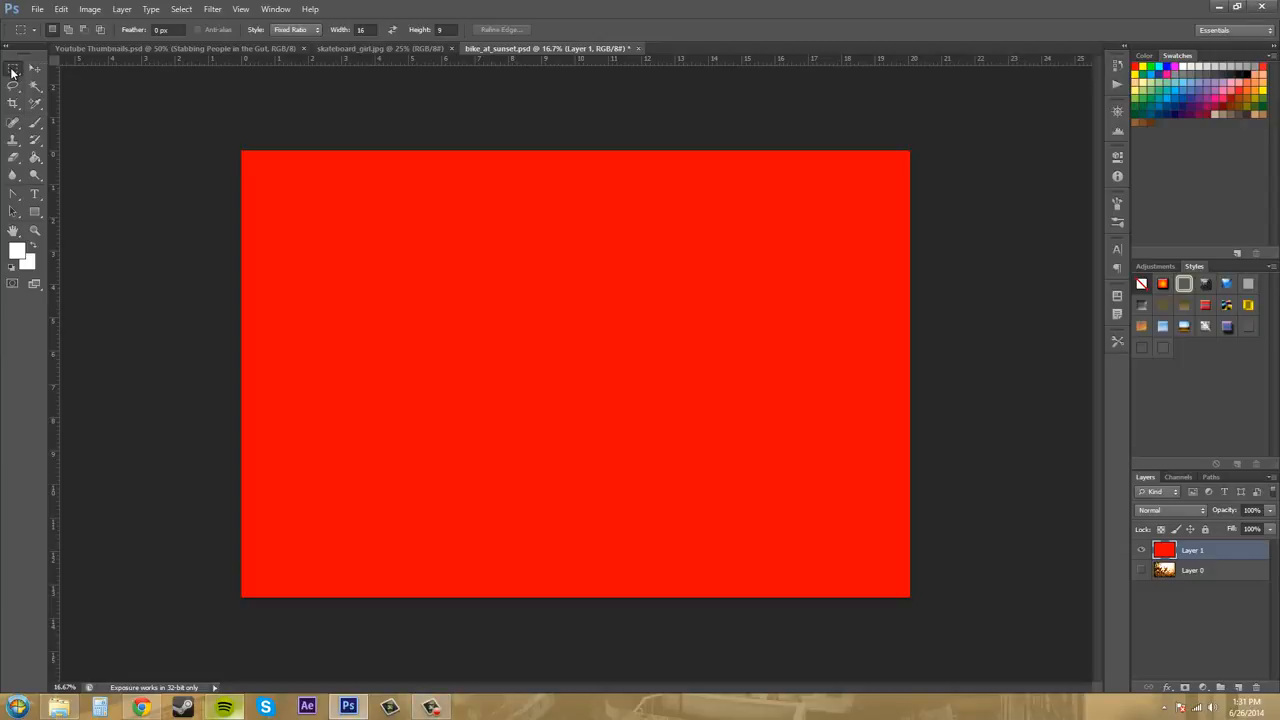
right_click(13, 72)
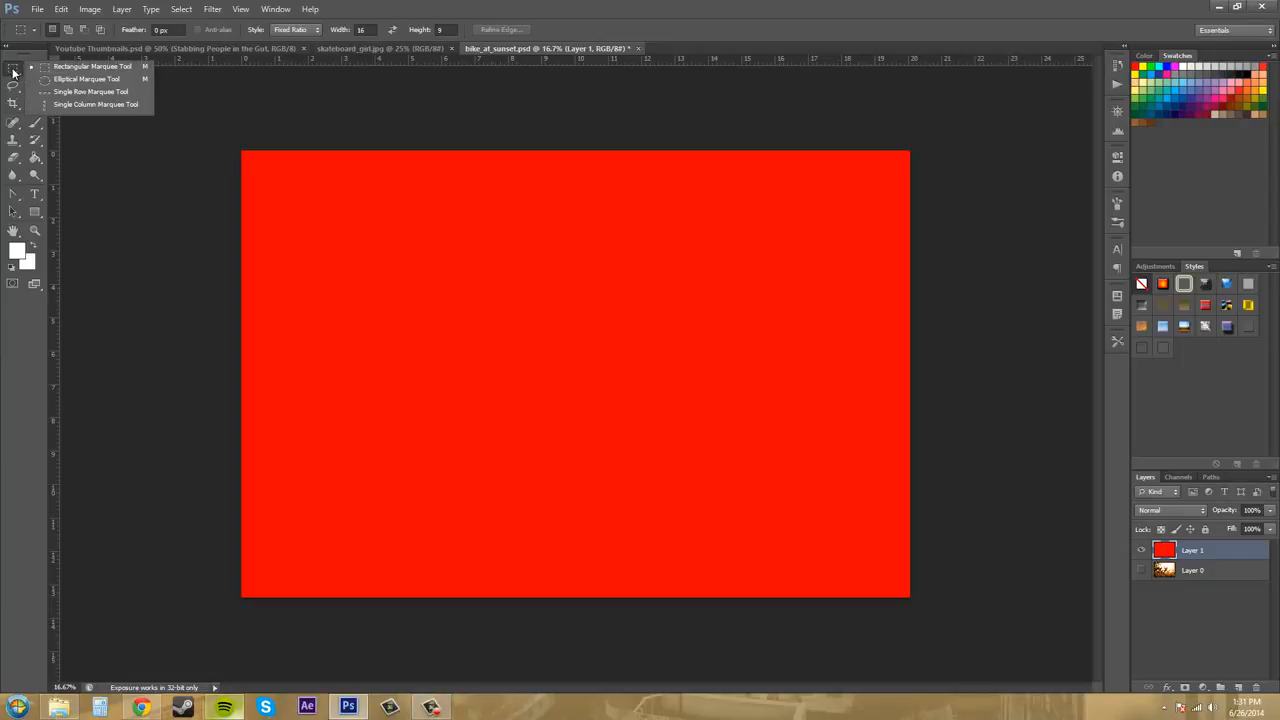
click(71, 67)
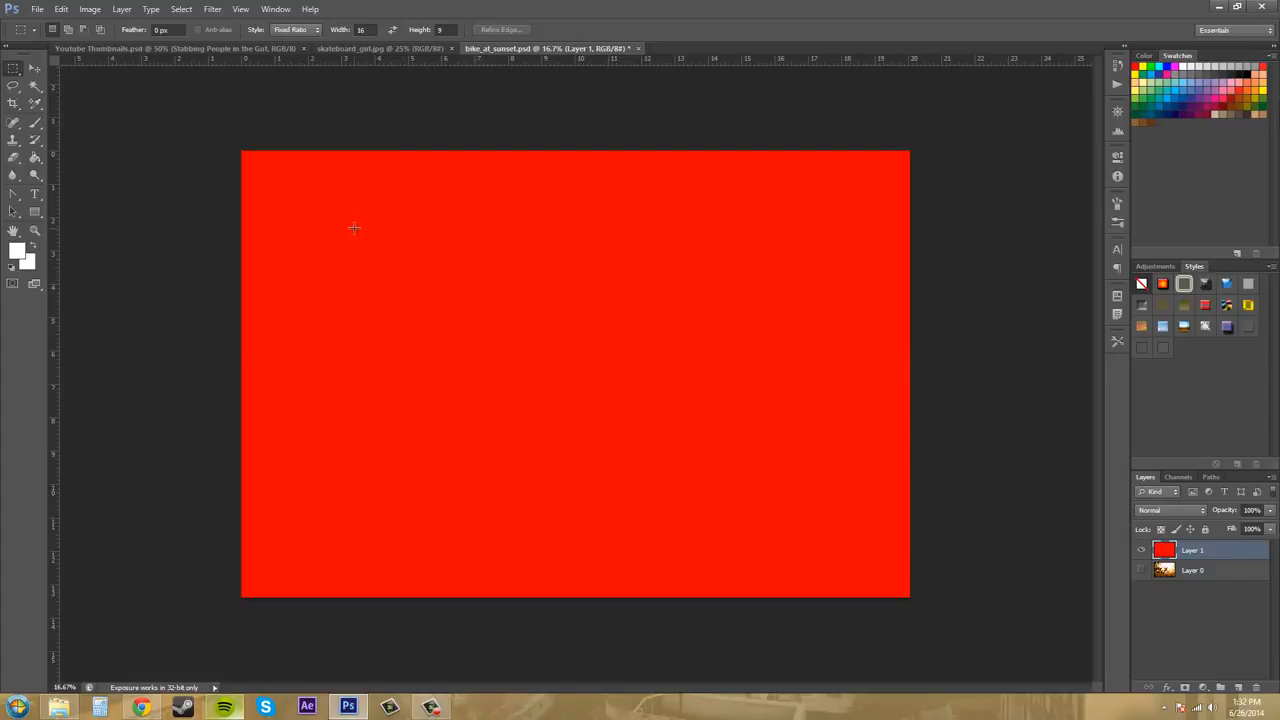
drag(352, 227, 529, 324)
- Set the marquee style to Normal and replace the selection with a larger square one slightly left of the canvas centre
click(294, 31)
click(300, 43)
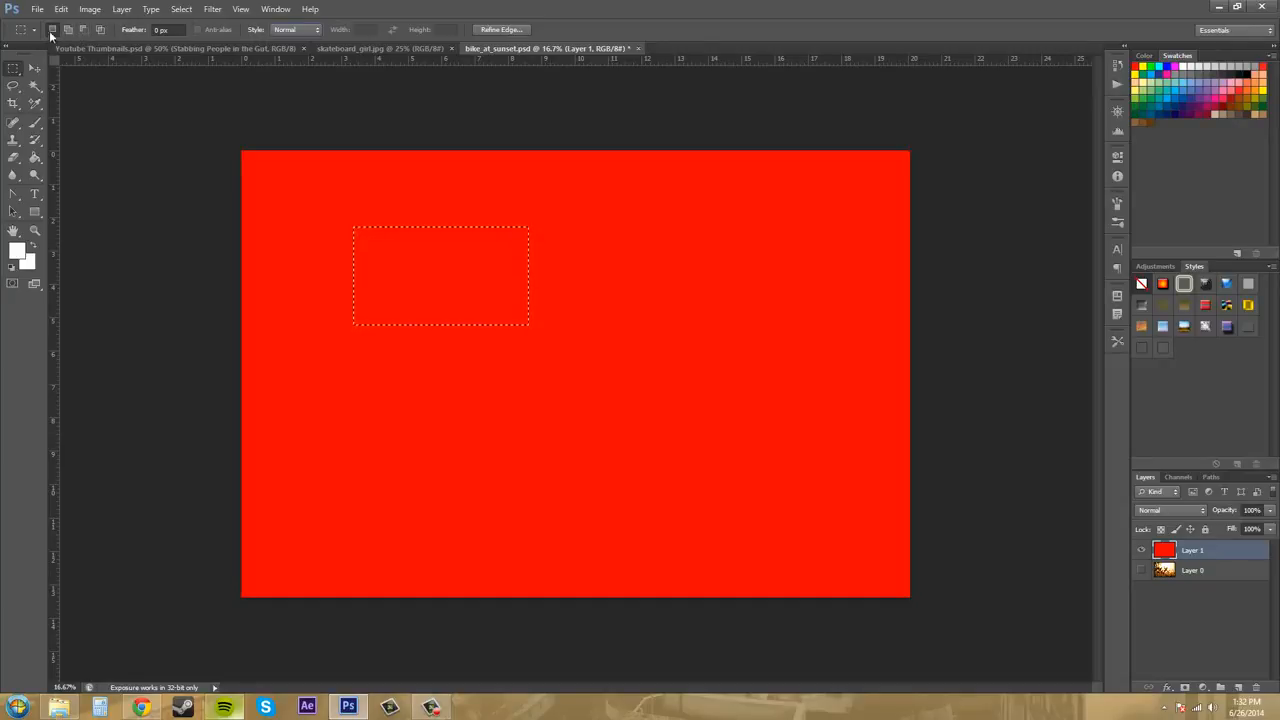
click(499, 157)
drag(389, 218, 791, 460)
- Try filling the square selection with white using the Paint Bucket, and undo the fill
click(35, 157)
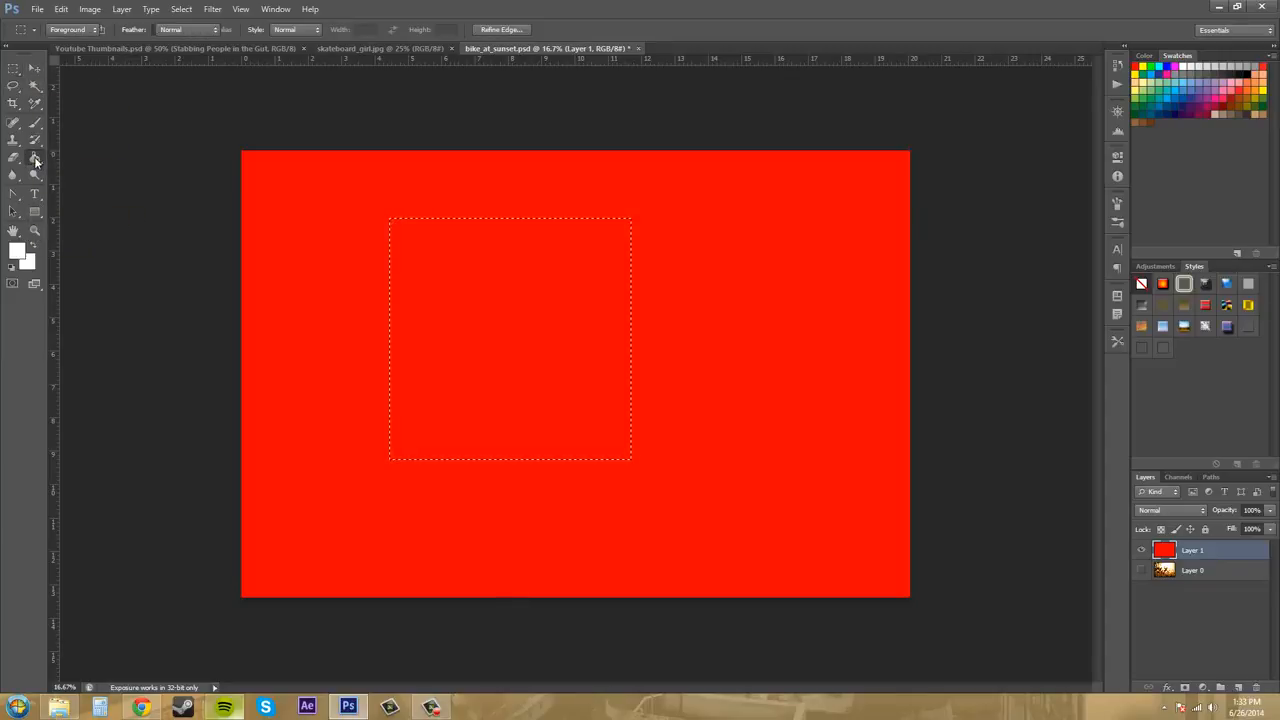
click(500, 318)
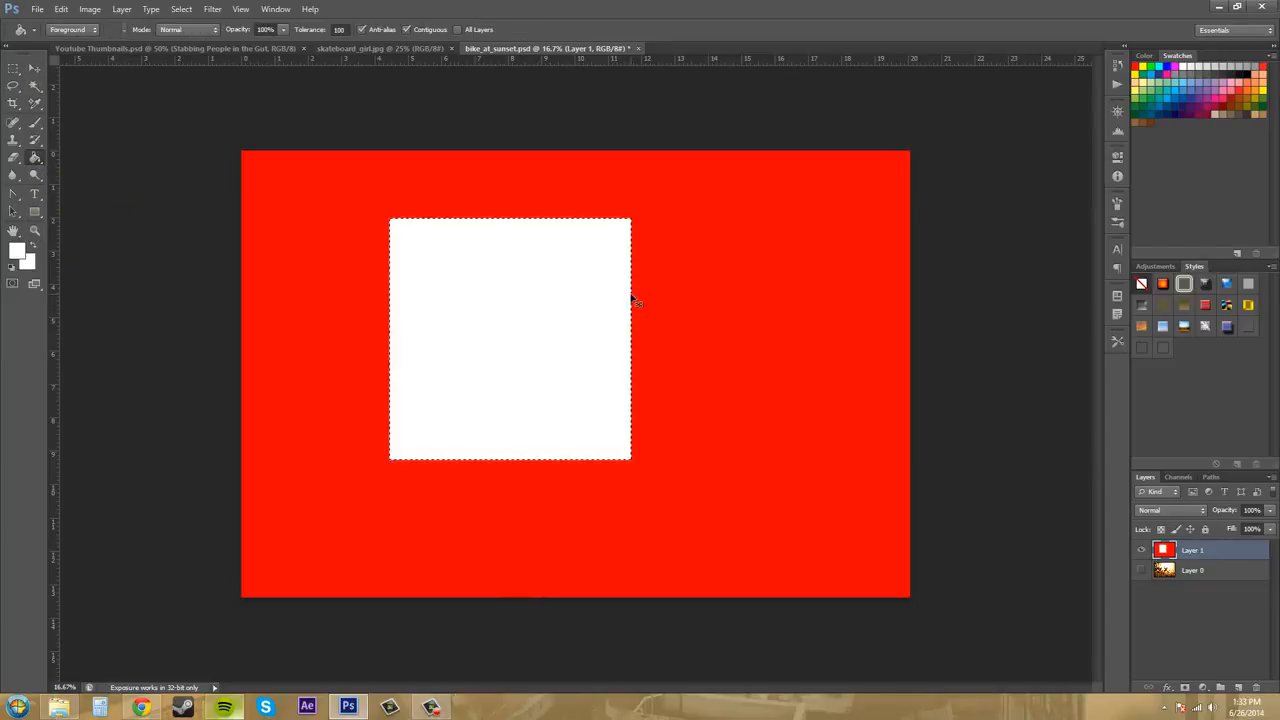
key(ctrl+z)
- Try moving the selected square of Layer 1 down and slightly right, undo the move, and return to the Rectangular Marquee tool
click(34, 67)
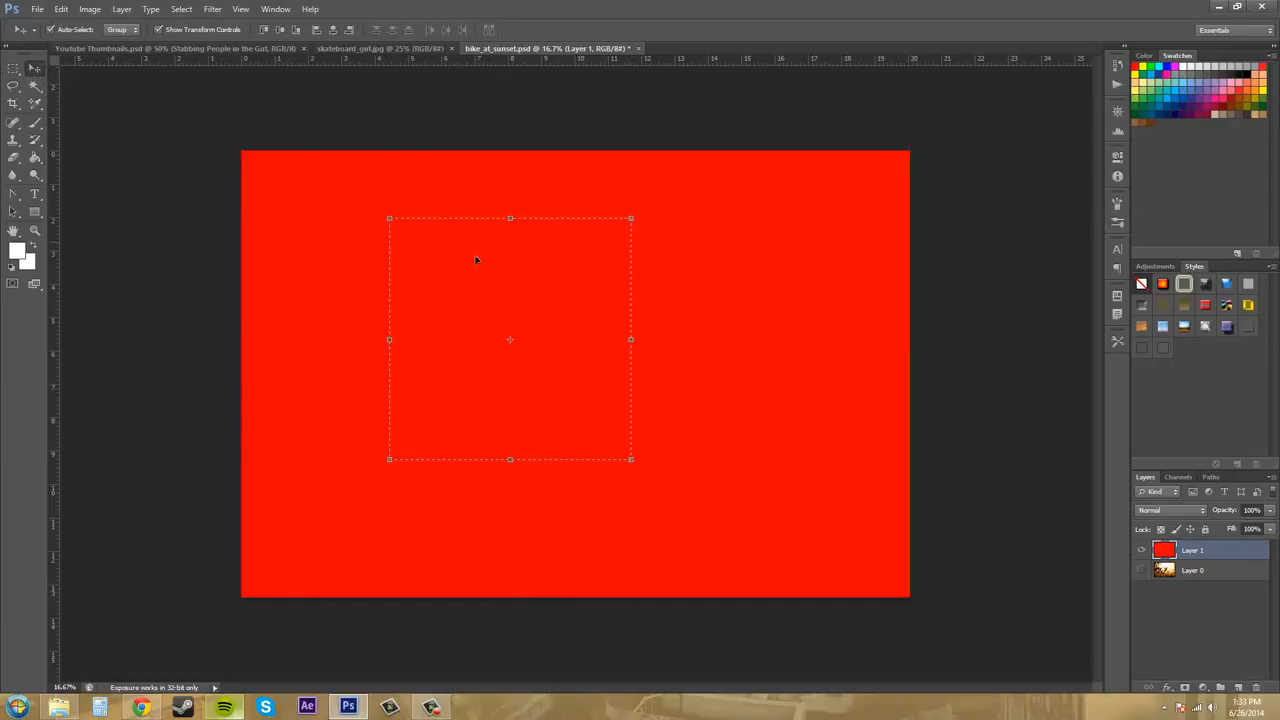
drag(524, 275, 507, 318)
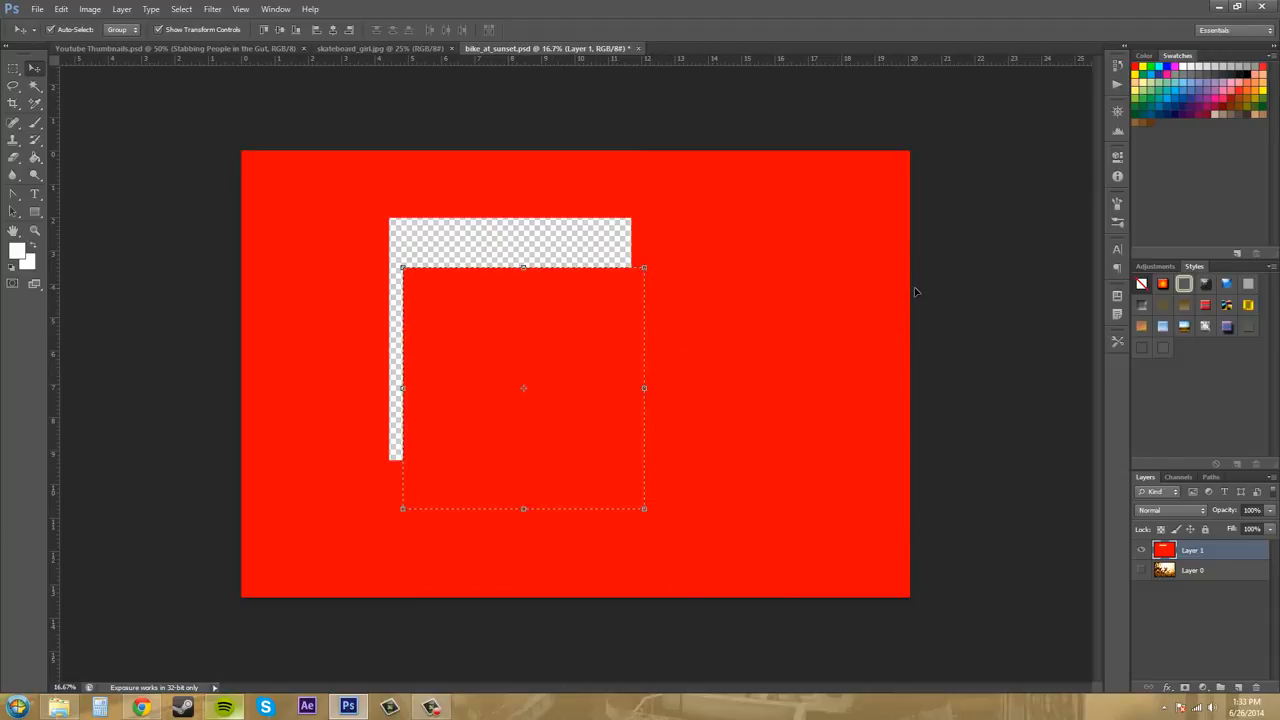
key(ctrl+z)
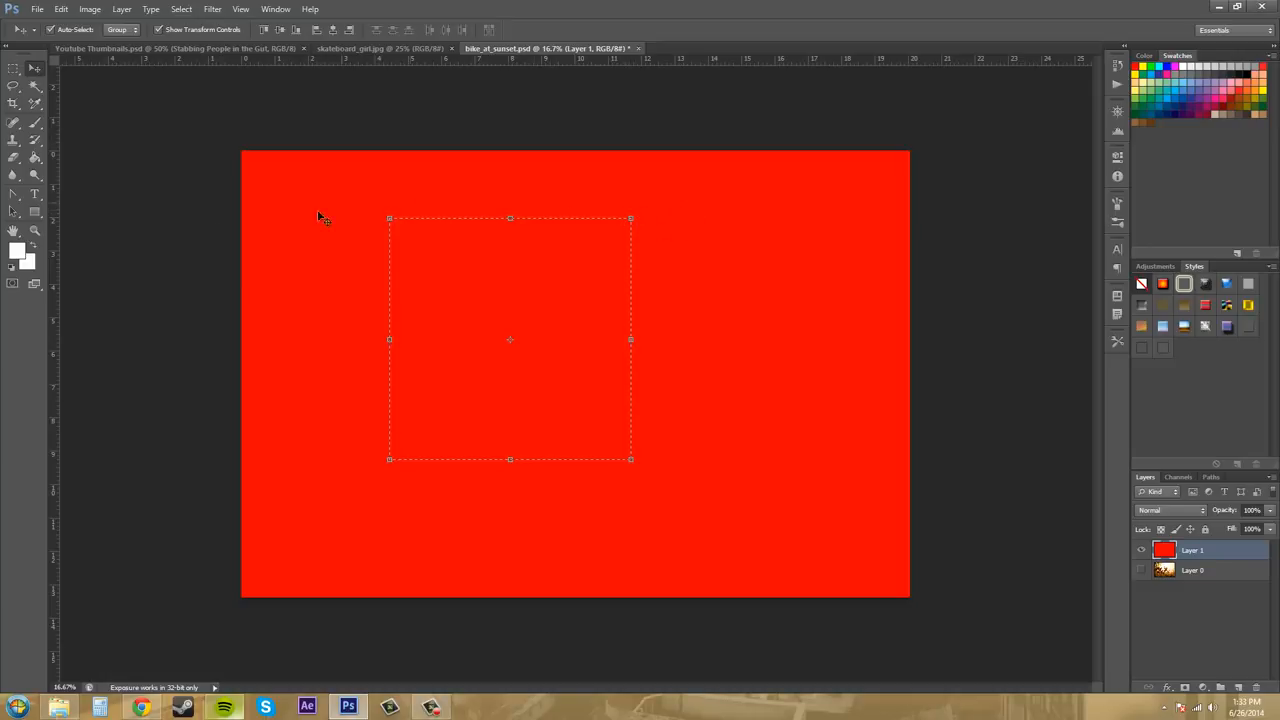
click(13, 68)
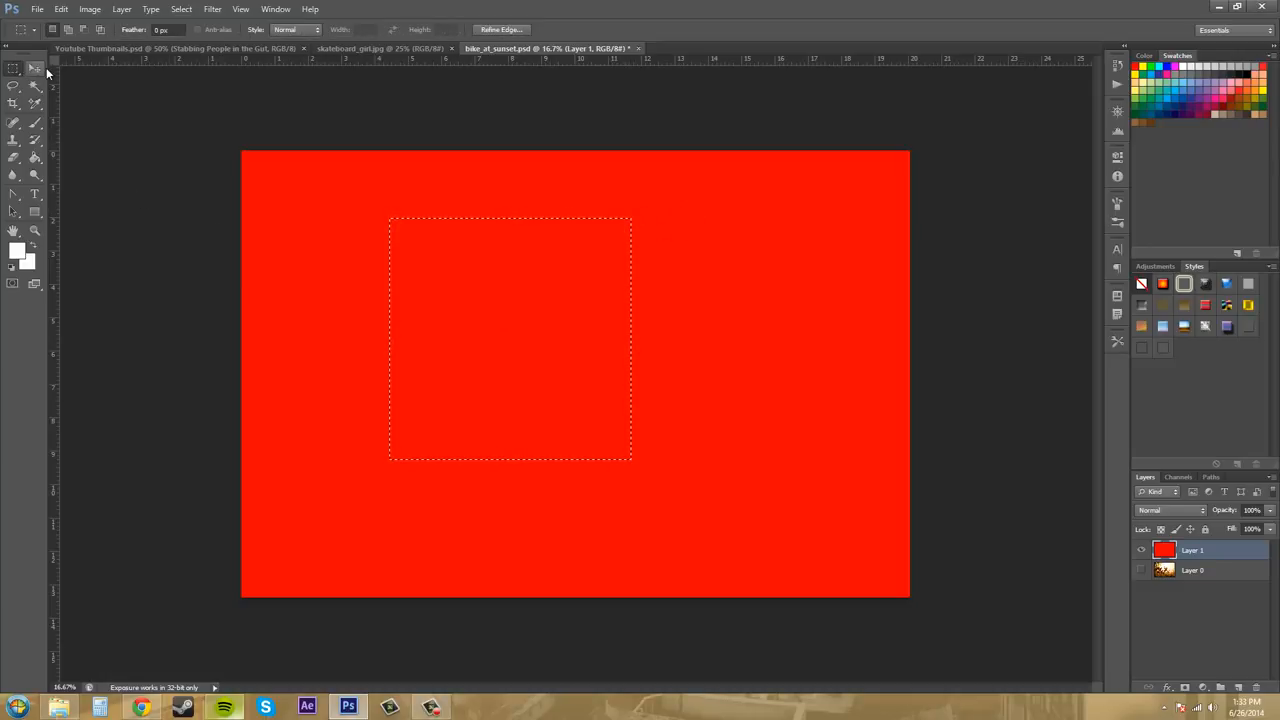
- Try scaling the selected square down from its upper-right corner, discard the transformation, and try deleting the selected area
click(36, 66)
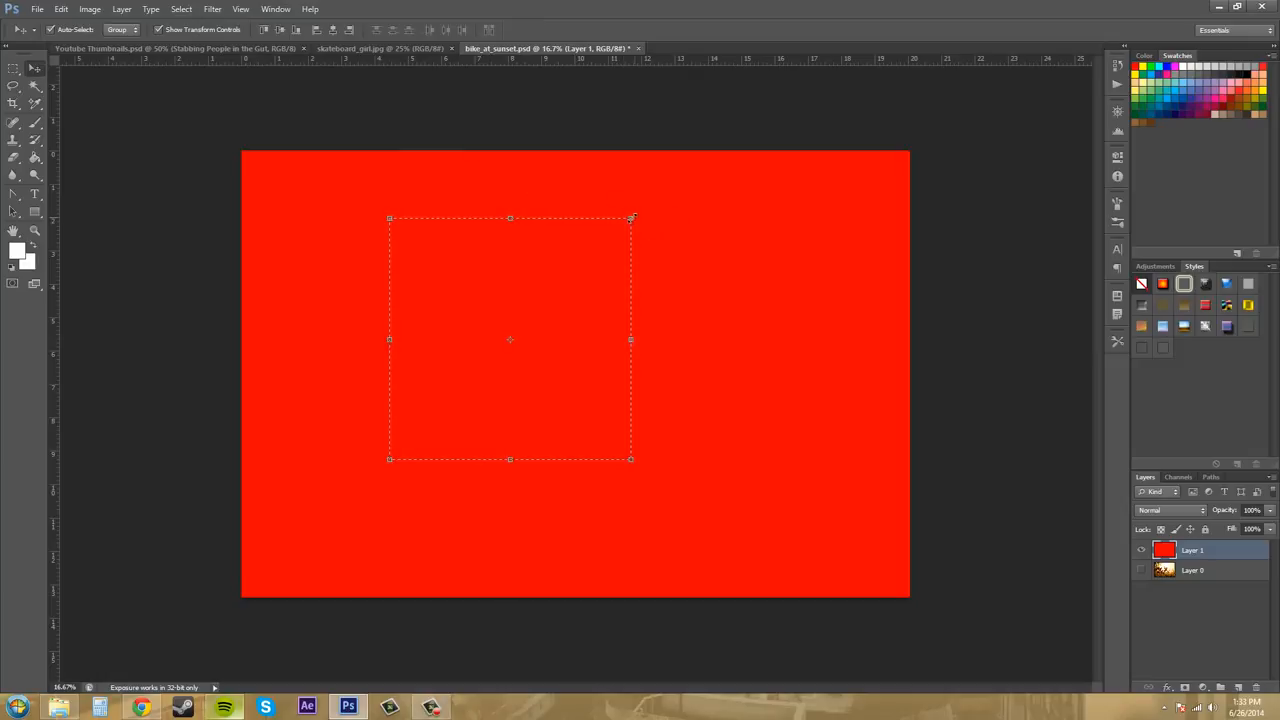
drag(631, 217, 556, 292)
key(ctrl+z)
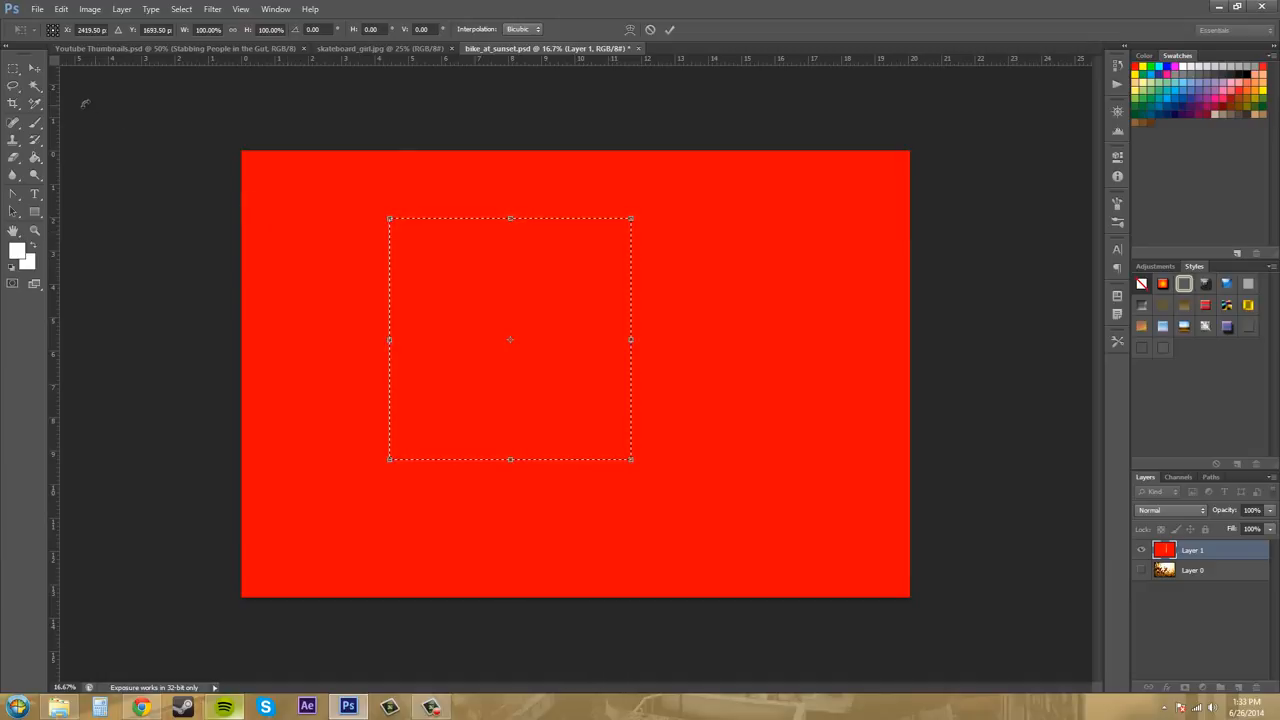
click(38, 73)
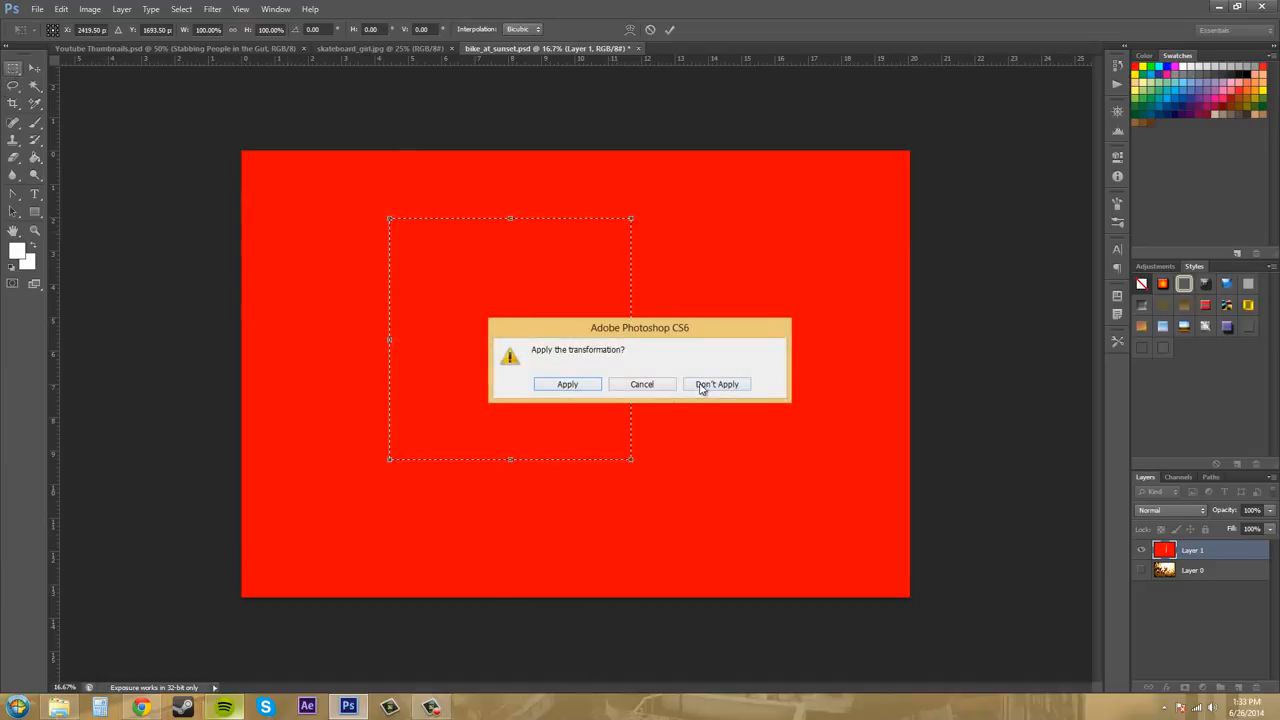
click(642, 385)
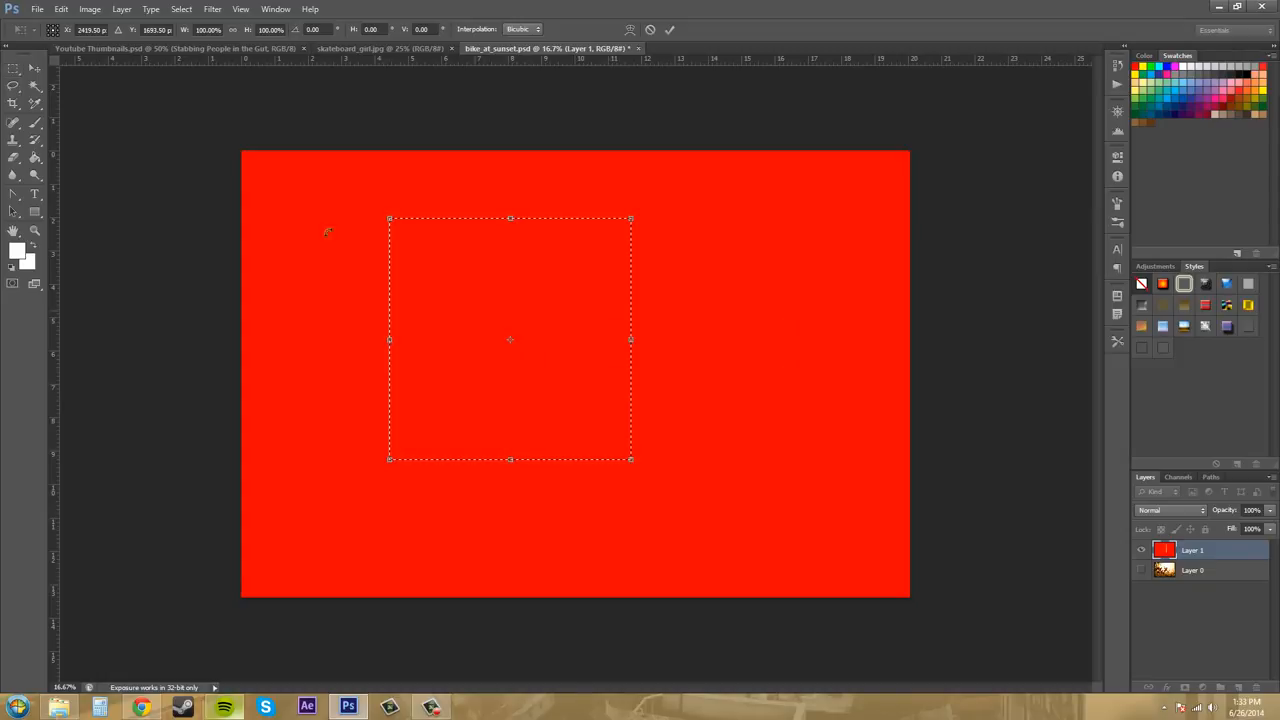
click(13, 68)
click(704, 384)
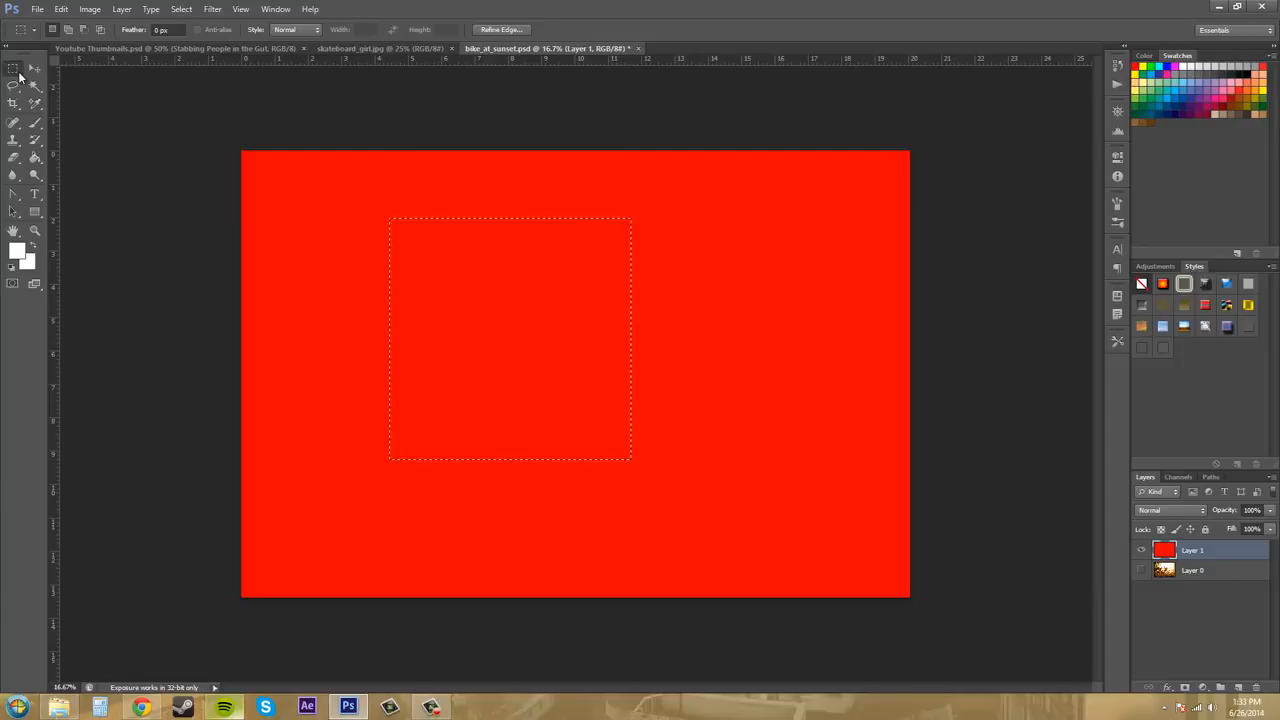
key(Delete)
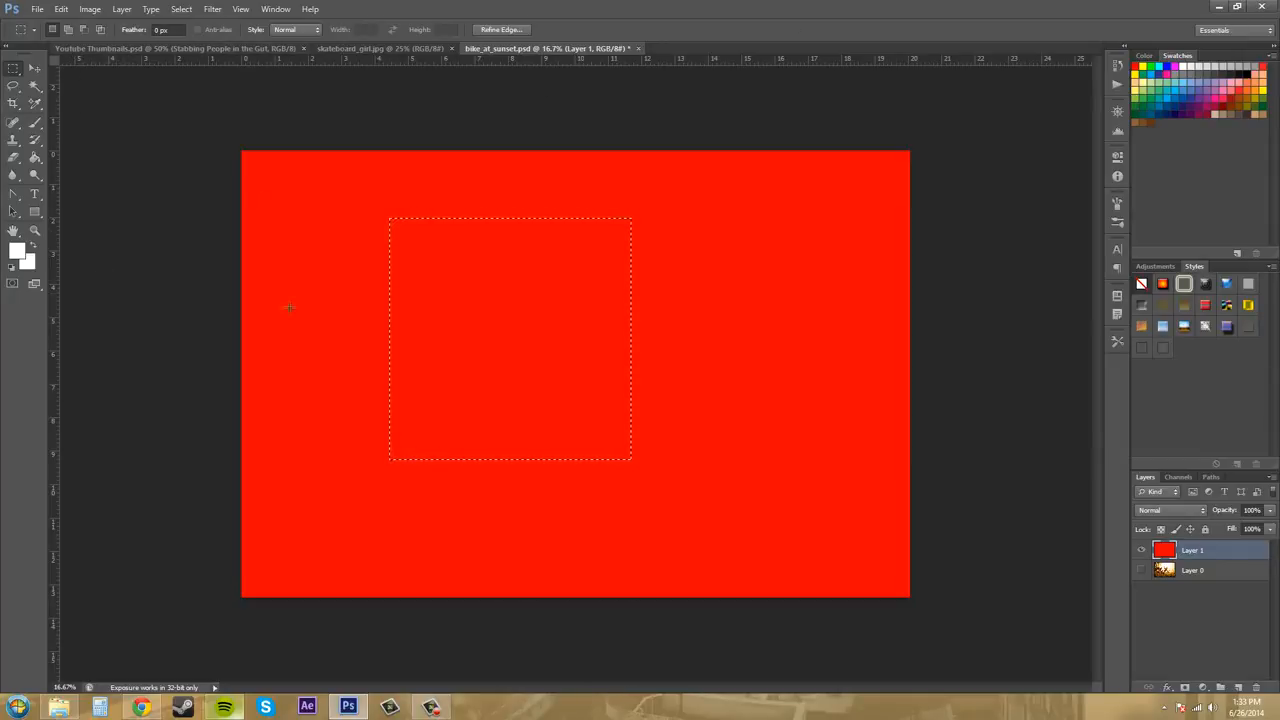
- Add a rectangle overlapping the square selection's right edge and a separate rectangle near the canvas's lower-right corner to the selection
click(69, 32)
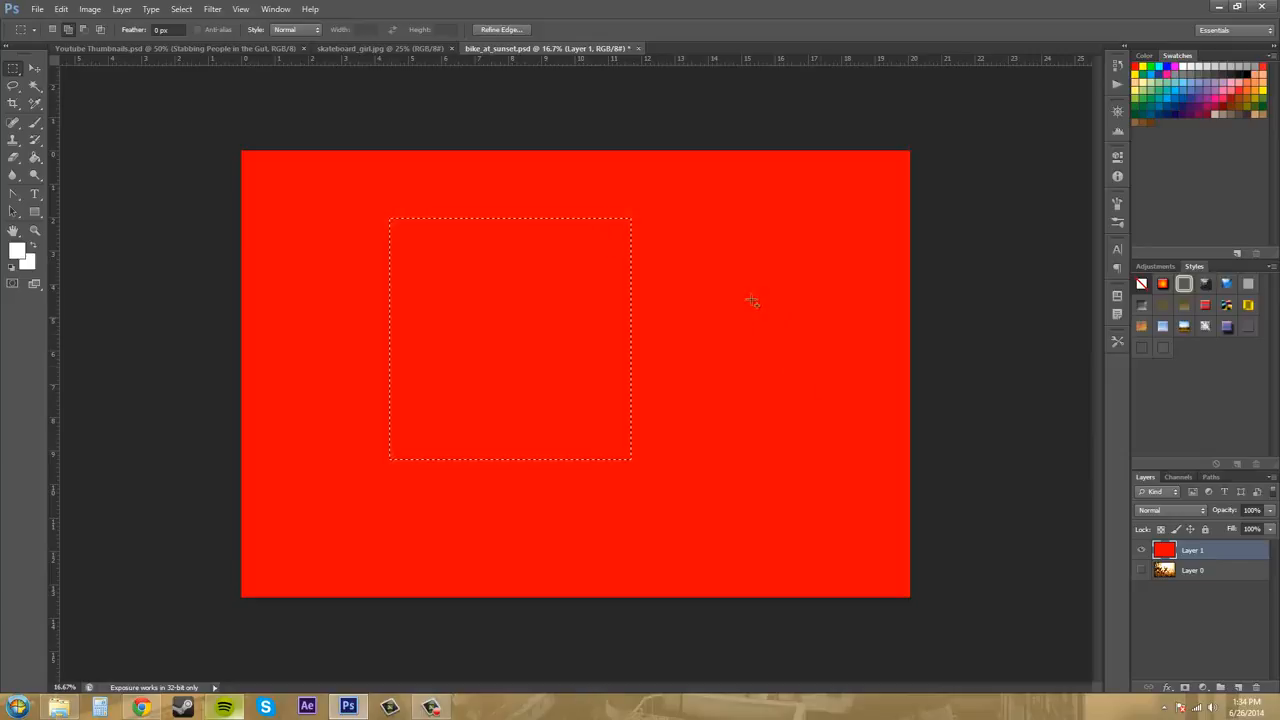
drag(752, 298, 530, 384)
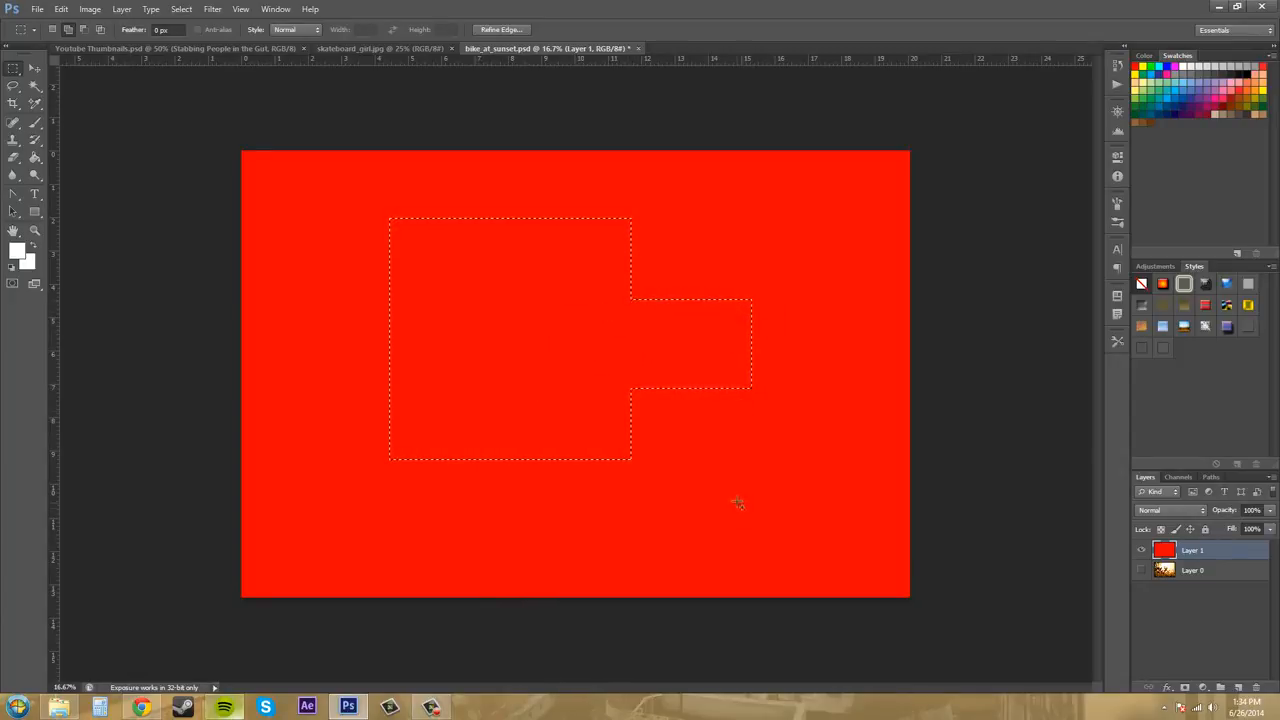
drag(735, 497, 860, 572)
- Try deleting the contents of the combined selection, undo the deletion, and deselect everything
key(Delete)
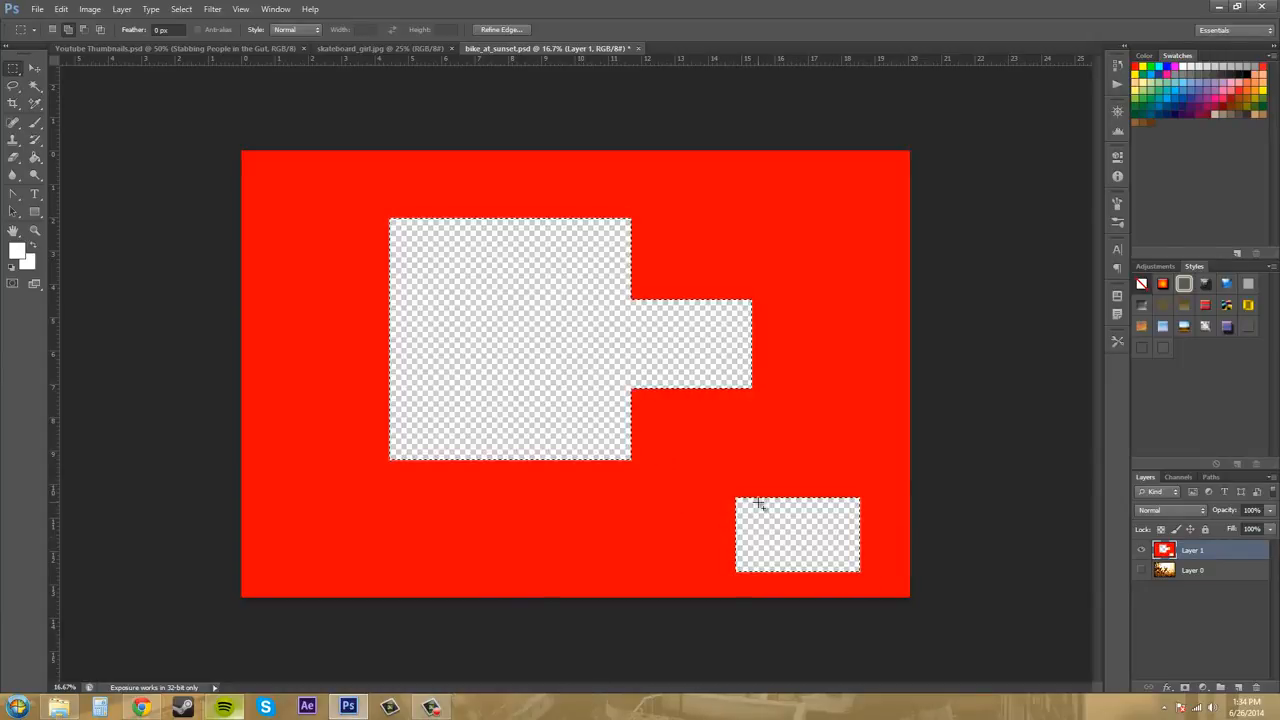
key(ctrl+z)
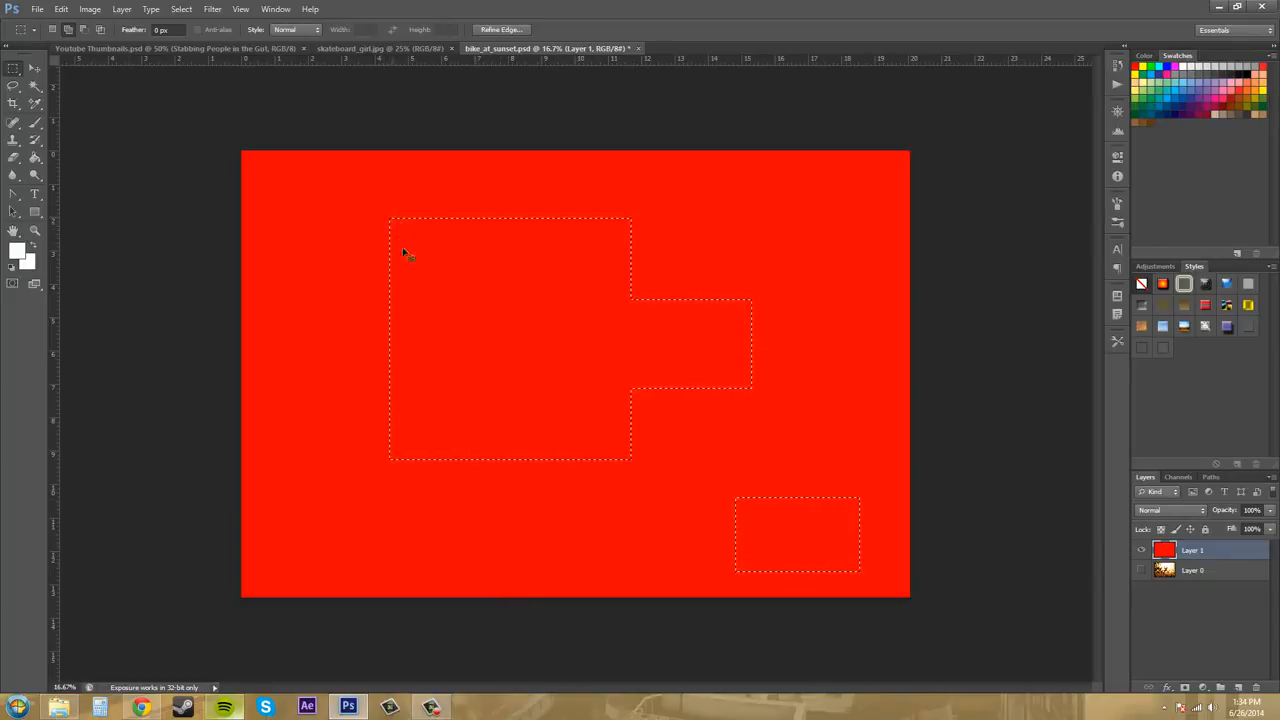
key(ctrl+d)
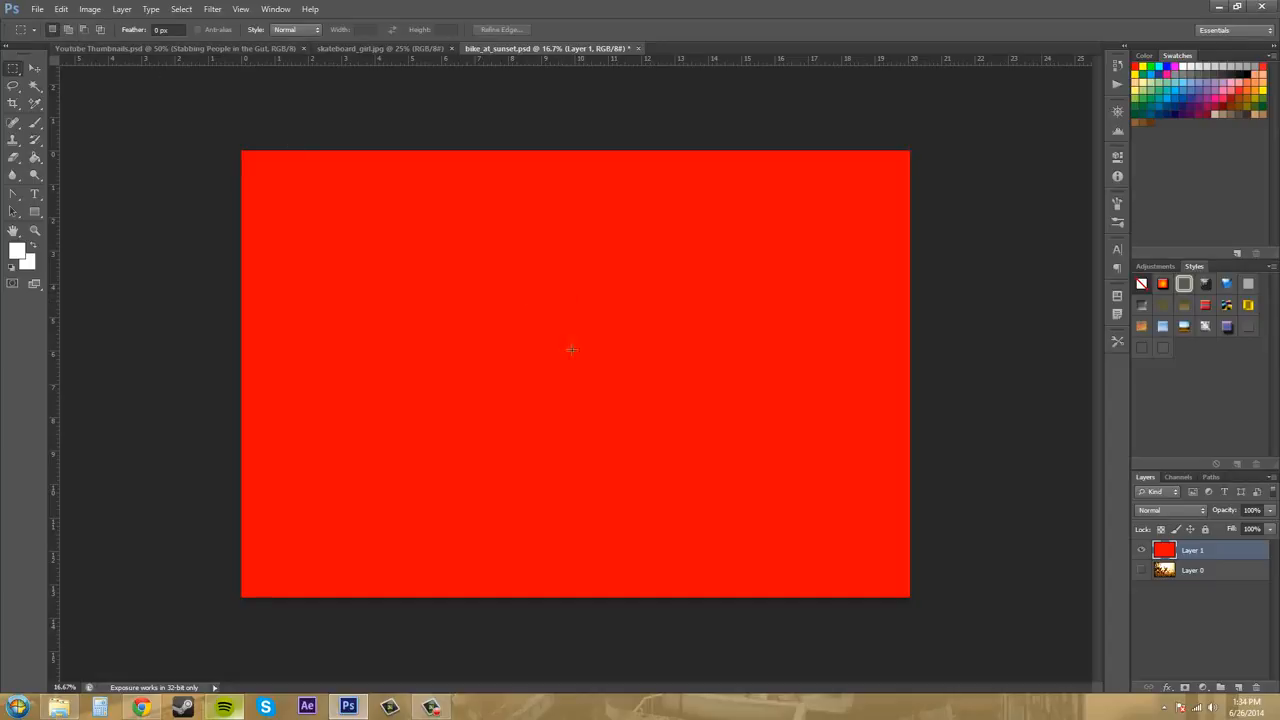
- Select a large rectangle in the middle of the canvas and subtract a smaller rectangle from its centre
drag(456, 254, 702, 467)
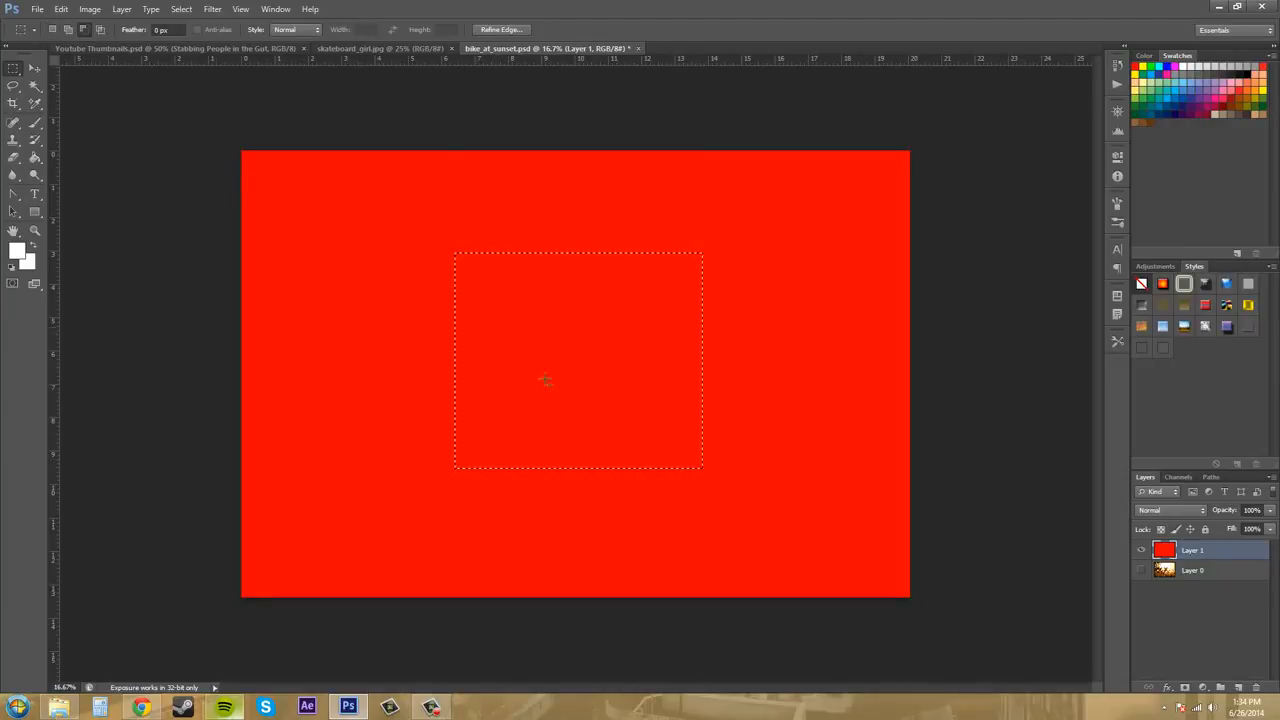
drag(528, 312, 640, 415)
- Try moving the frame-shaped selected area past the canvas's right edge, and undo both the move and the inner subtraction
click(36, 67)
drag(650, 280, 980, 349)
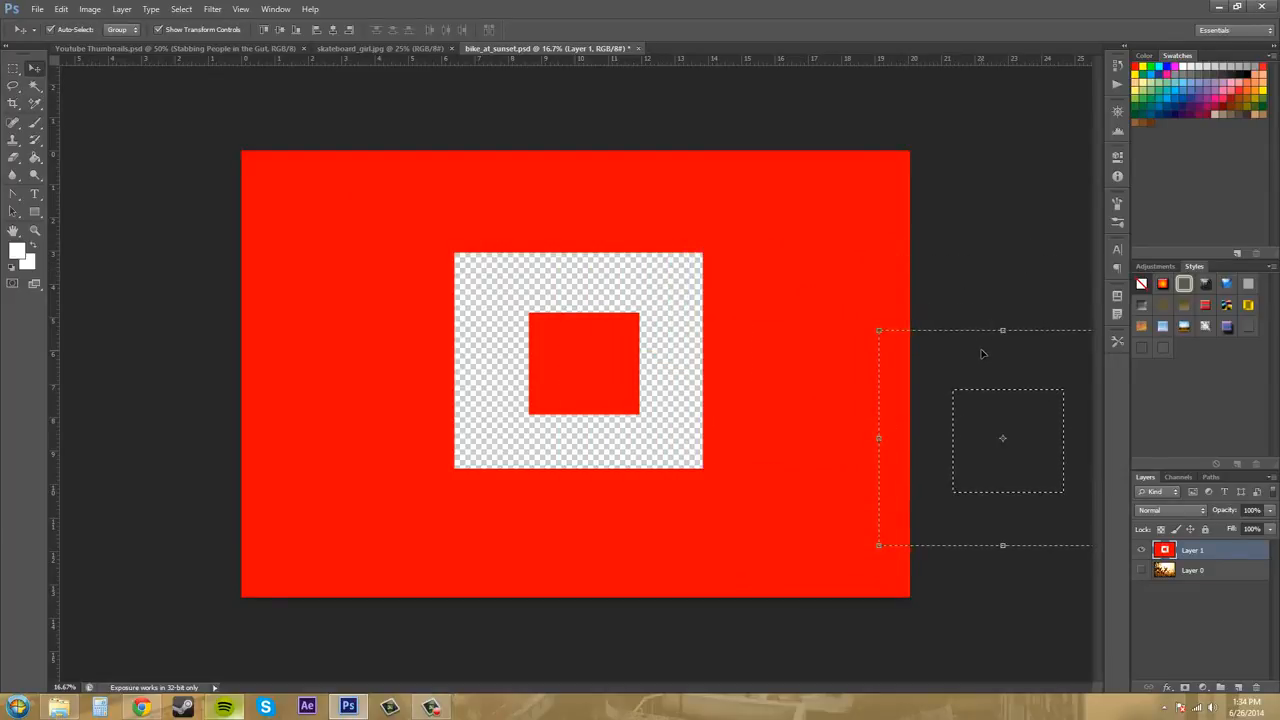
key(ctrl+z)
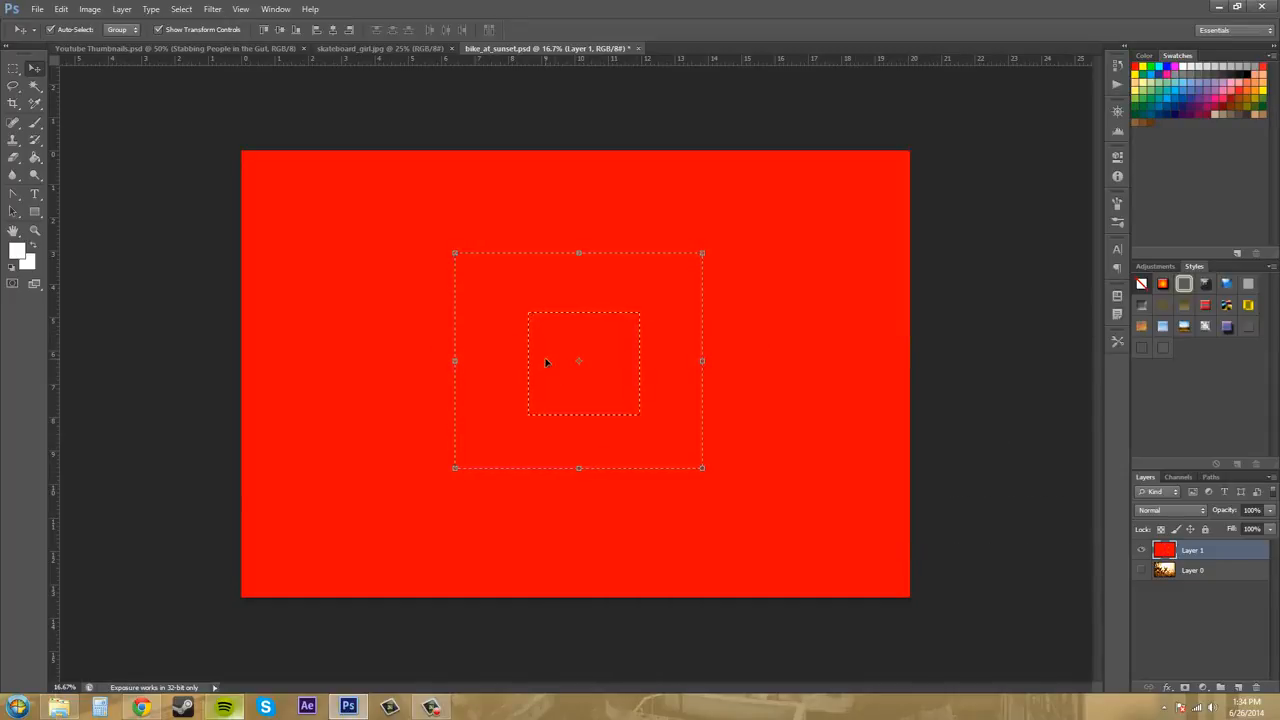
key(ctrl+z)
key(ctrl+z)
key(m)
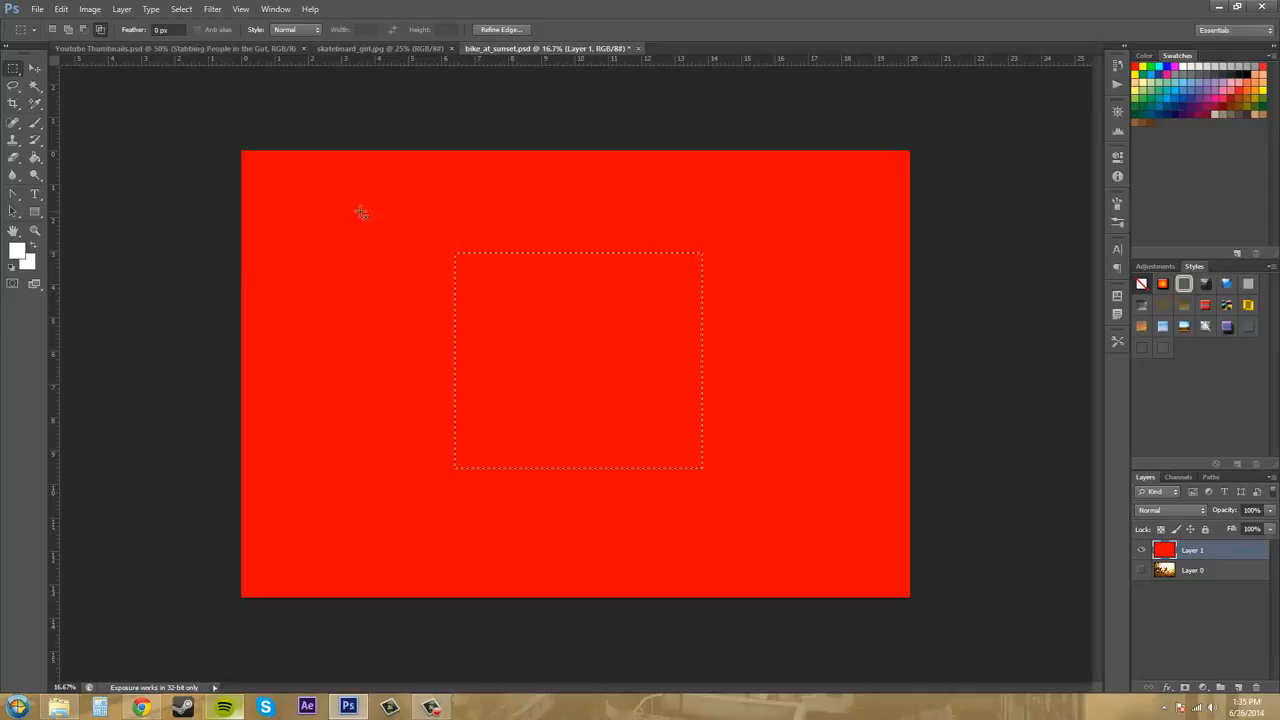
- Intersect the central rectangular selection with overlapping rectangles to leave a small area, and clear the selection
drag(552, 340, 602, 354)
drag(700, 281, 545, 318)
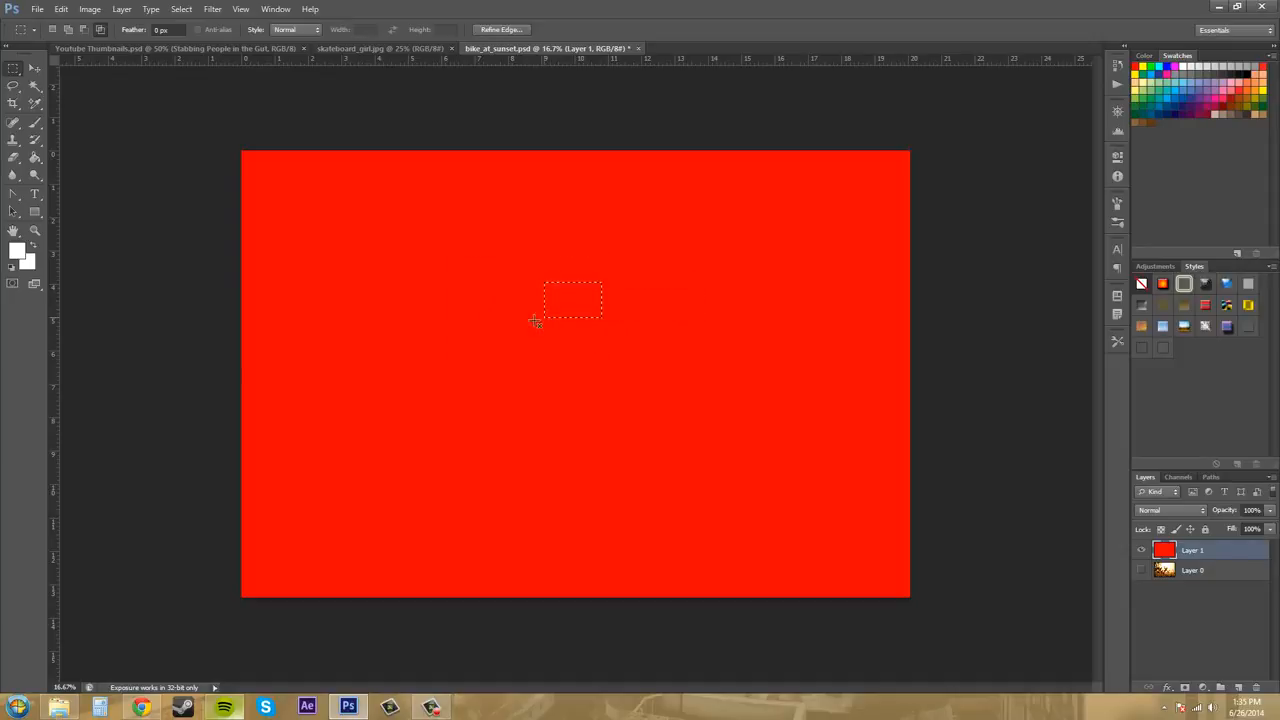
click(245, 374)
- Set the Rectangular Marquee to new-selection mode with a feather of 100 px
click(29, 32)
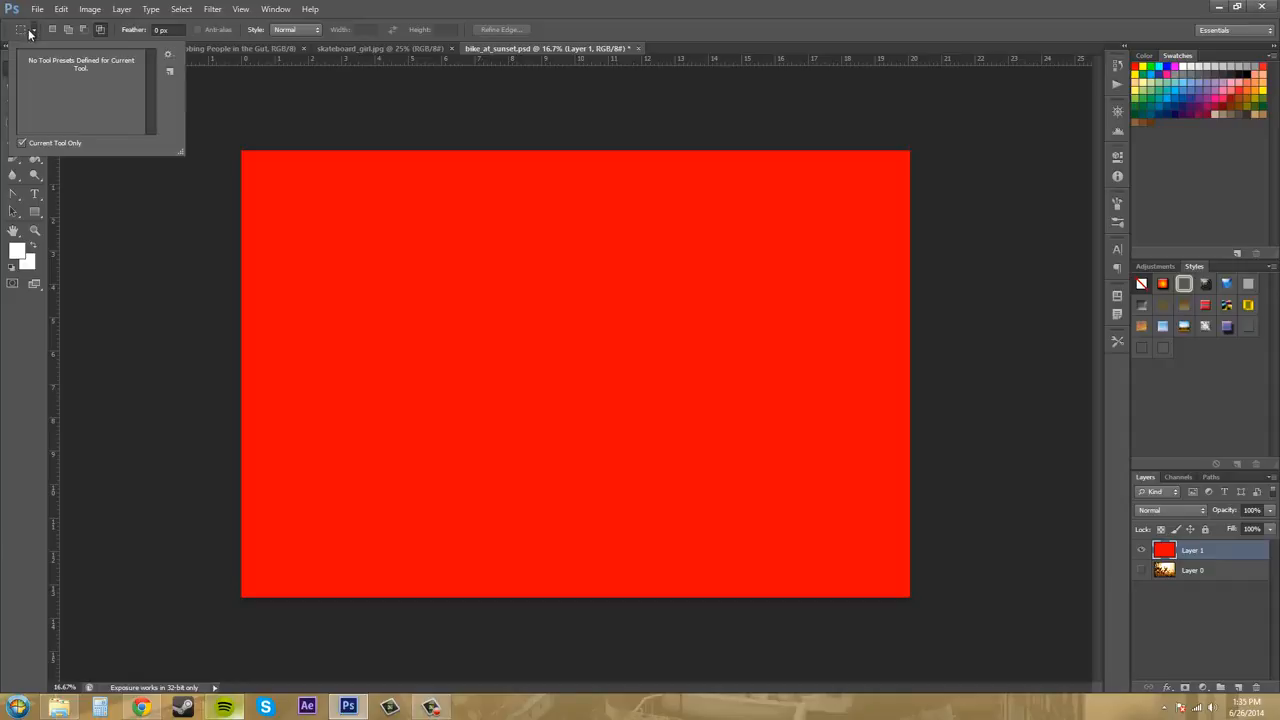
click(101, 30)
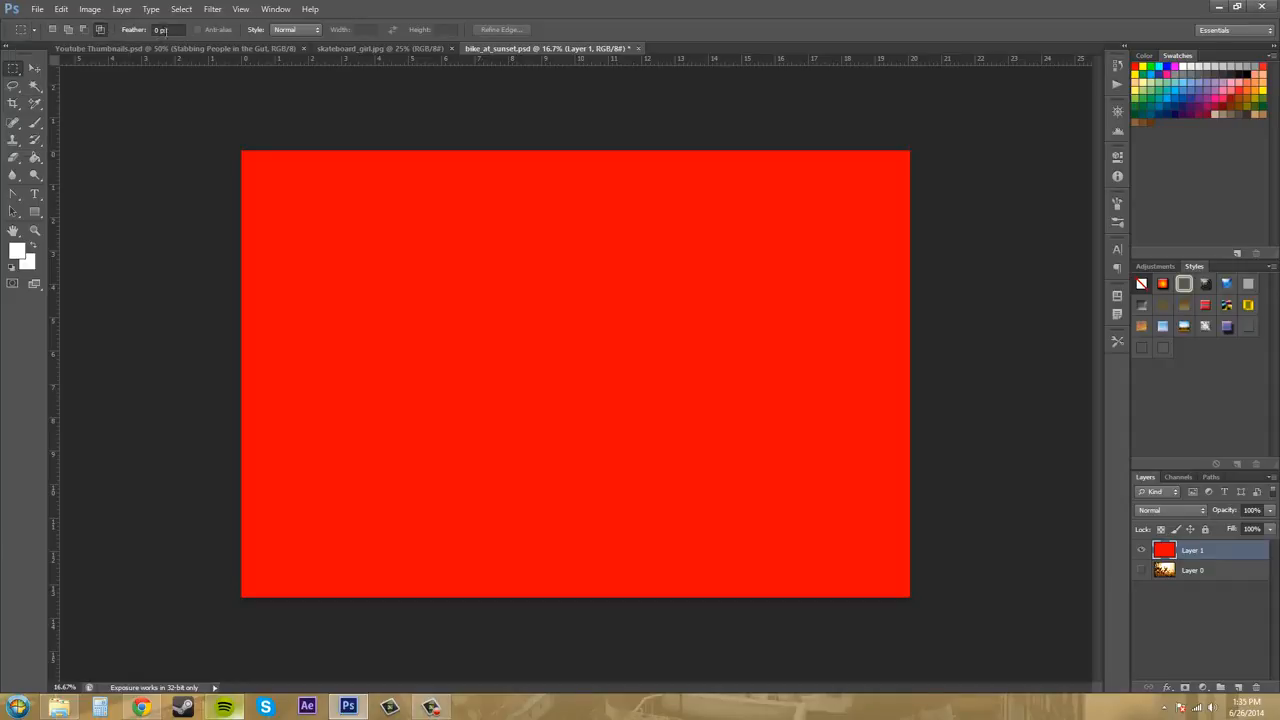
click(53, 31)
click(158, 30)
text(100)
key(Return)
- Try deleting the contents of a feathered rectangular selection drawn mid-canvas, undo the deletion, and deselect
drag(439, 259, 716, 471)
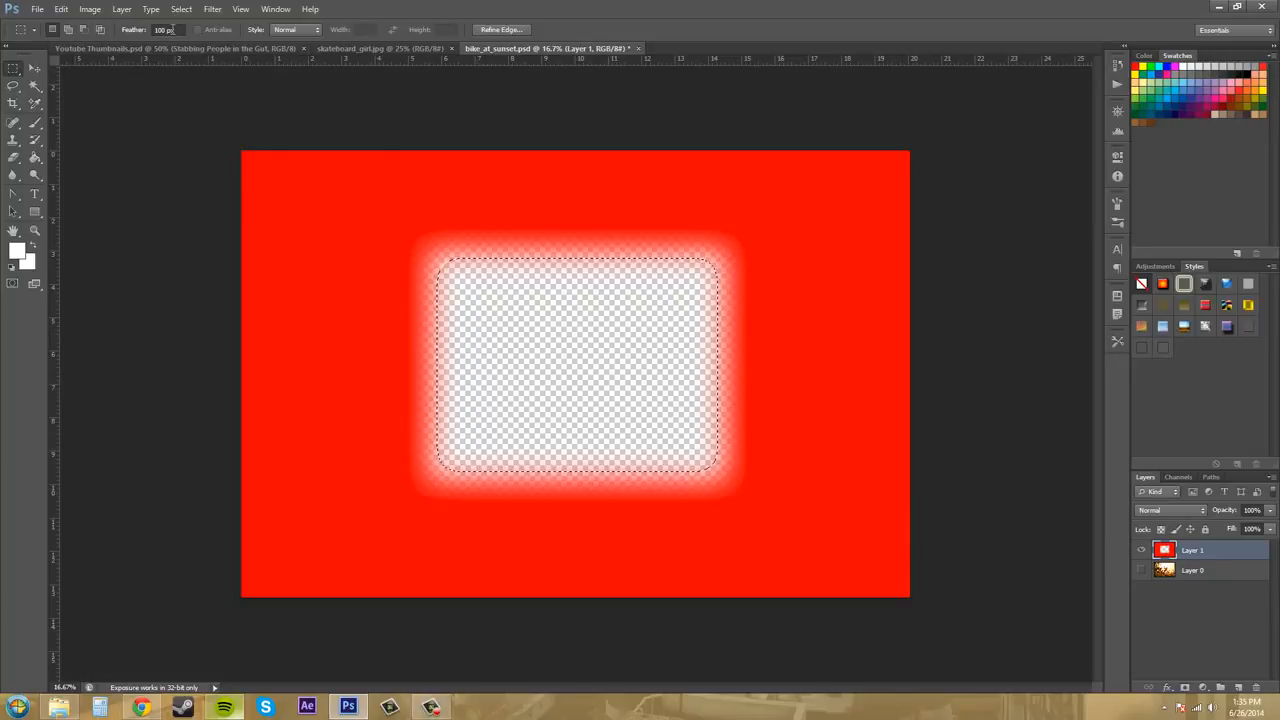
key(ctrl+z)
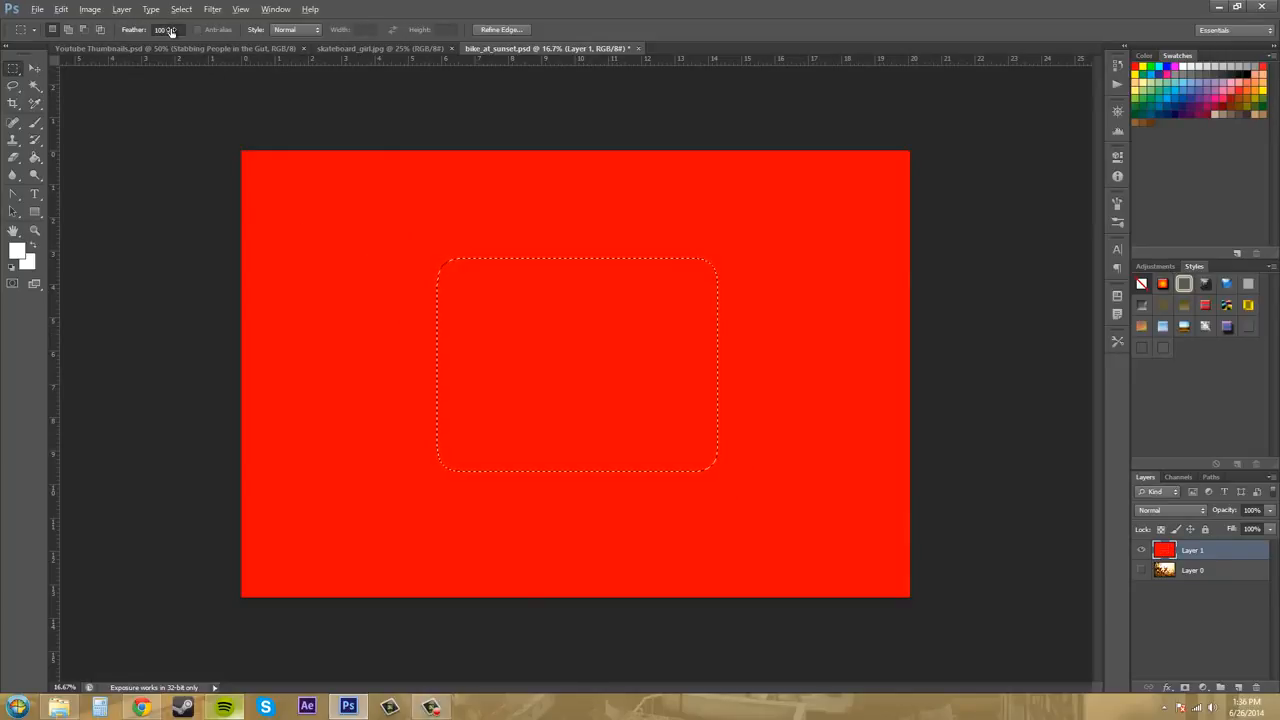
key(ctrl+d)
- Set the marquee feather to 500 px and draw a rectangular selection in the middle of the canvas
double_click(166, 29)
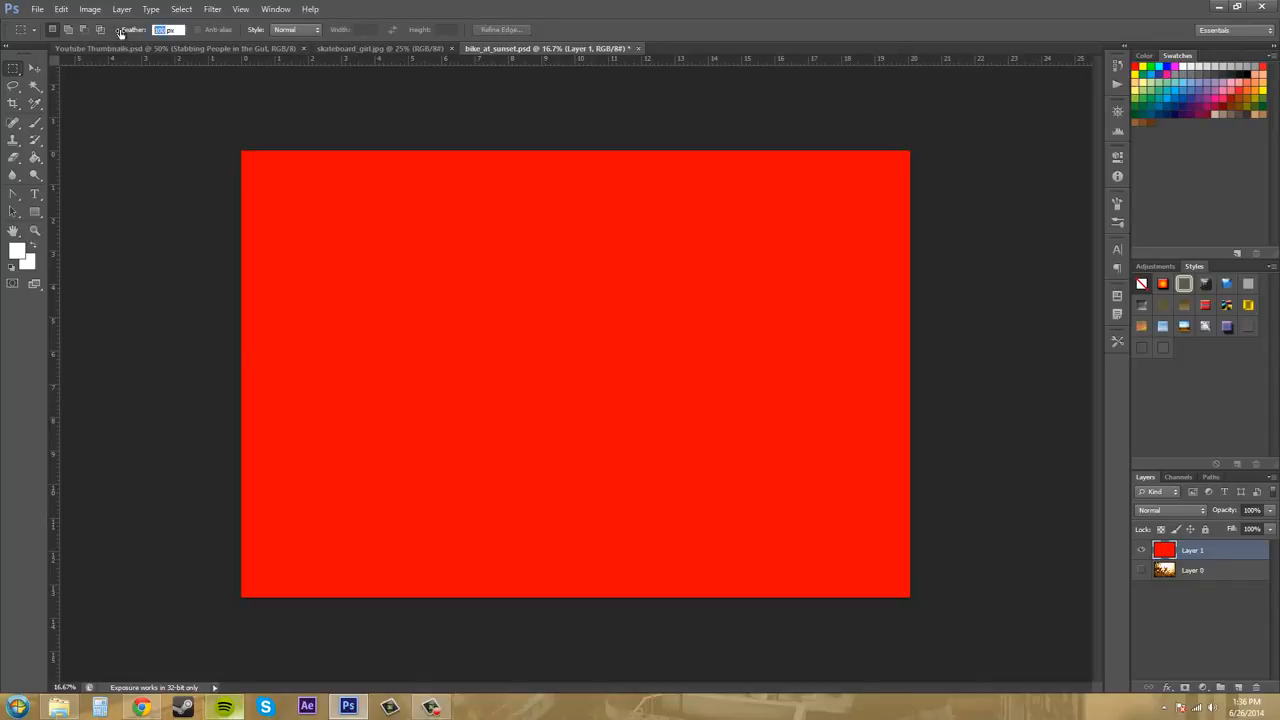
text(500)
click(457, 263)
drag(455, 257, 697, 467)
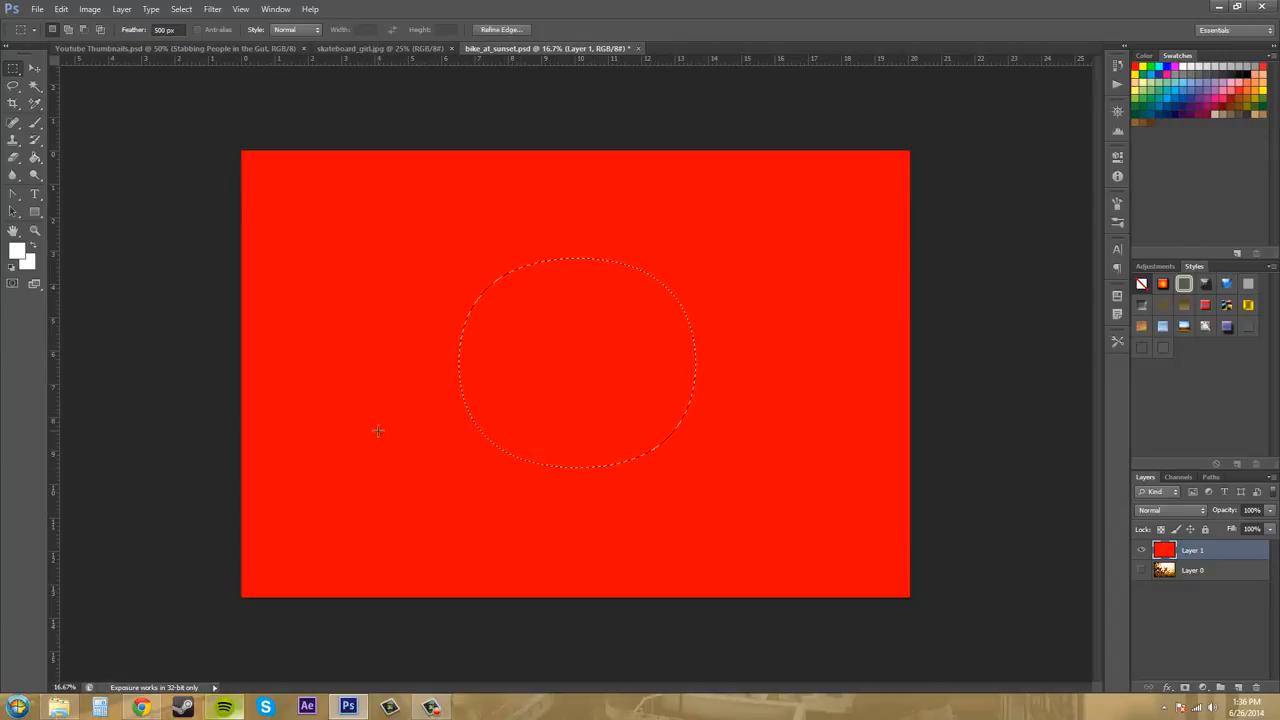
- Try deleting the contents of the heavily feathered selection, and undo the deletion
key(Delete)
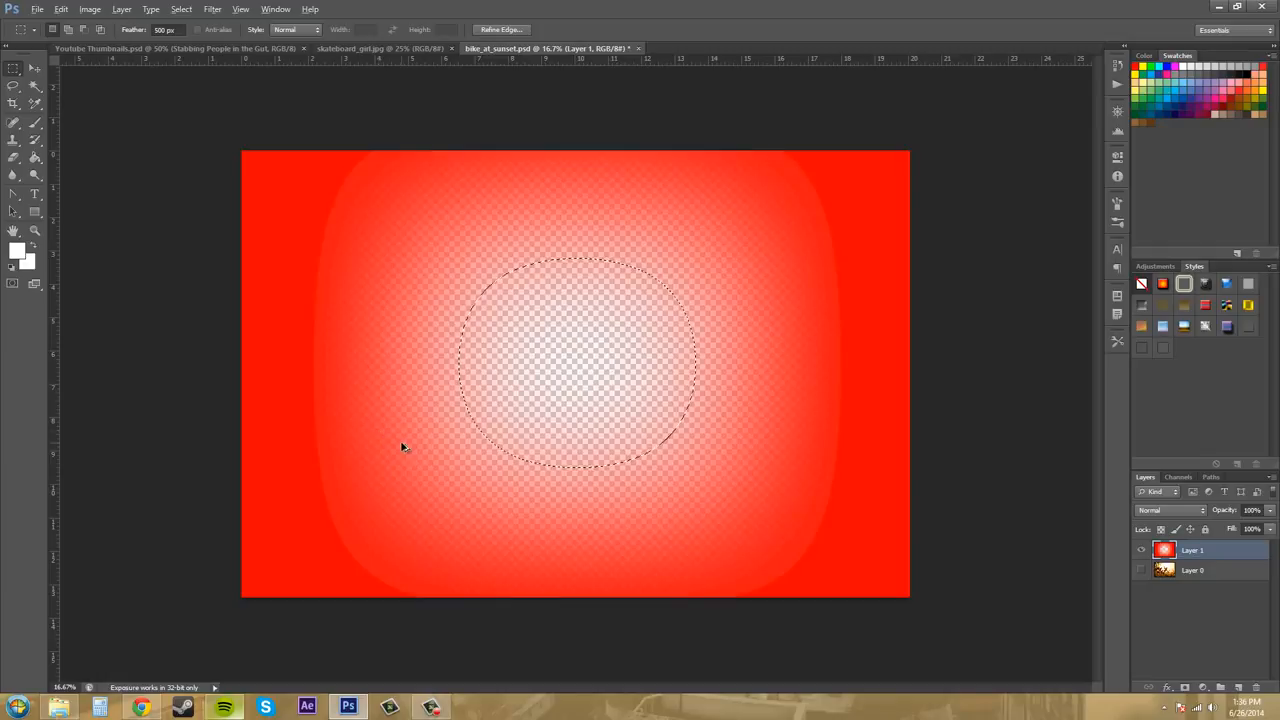
key(ctrl+z)
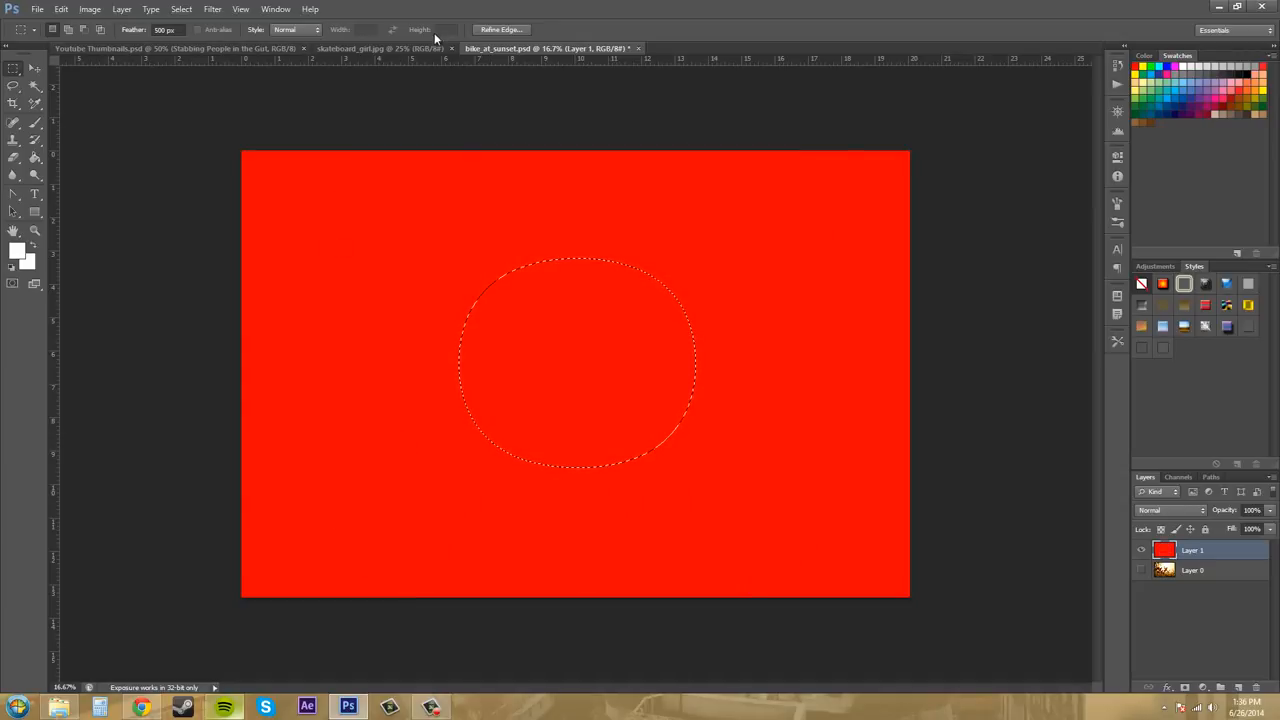
- Set the marquee feather to 0 px, clear the feathered selection, and draw sharp-edged rectangular selections on the red layer
click(166, 30)
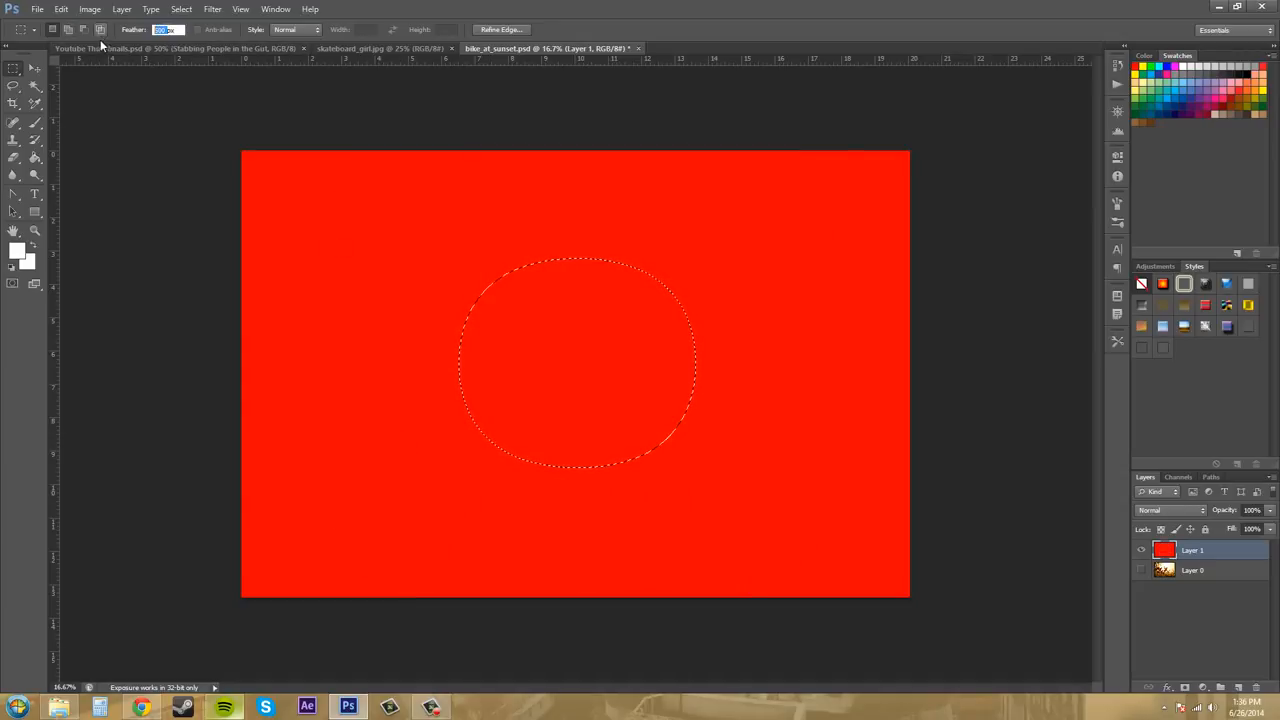
text(0)
click(400, 231)
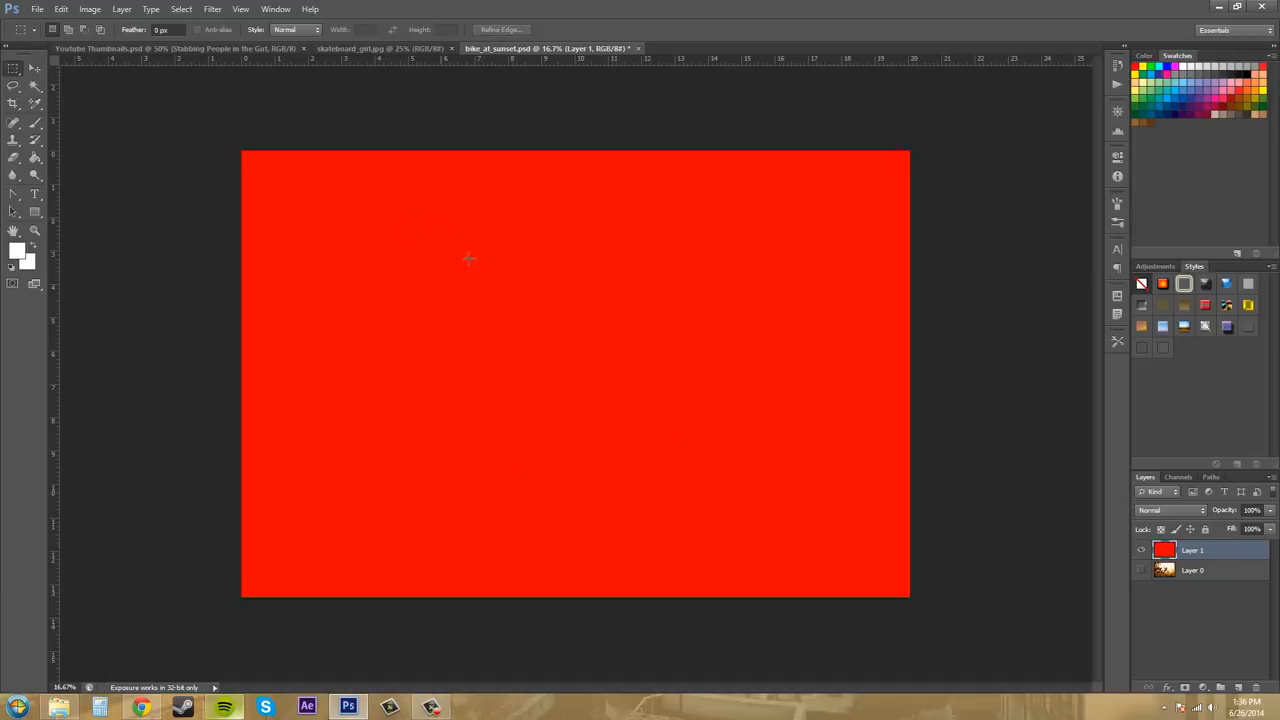
drag(440, 220, 717, 494)
drag(360, 181, 571, 349)
- Change the marquee style to Fixed Ratio at 16 by 9 and draw large rectangular selections on the canvas
click(296, 30)
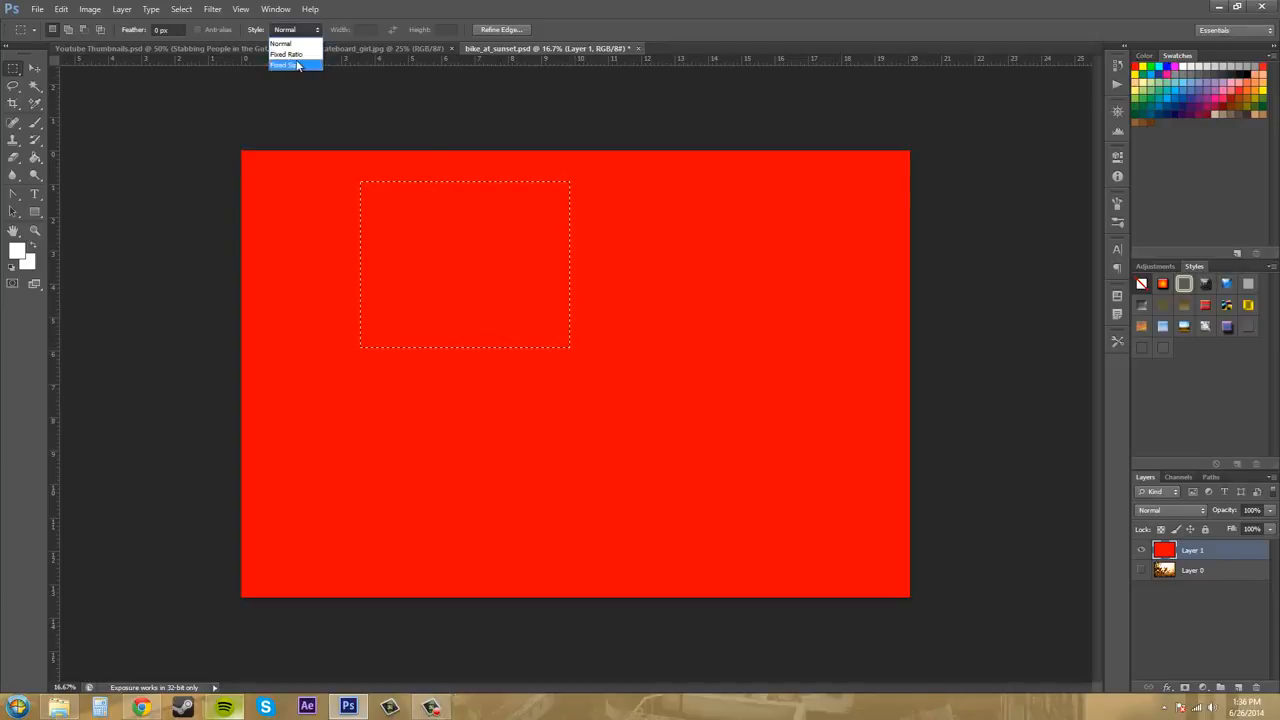
click(296, 62)
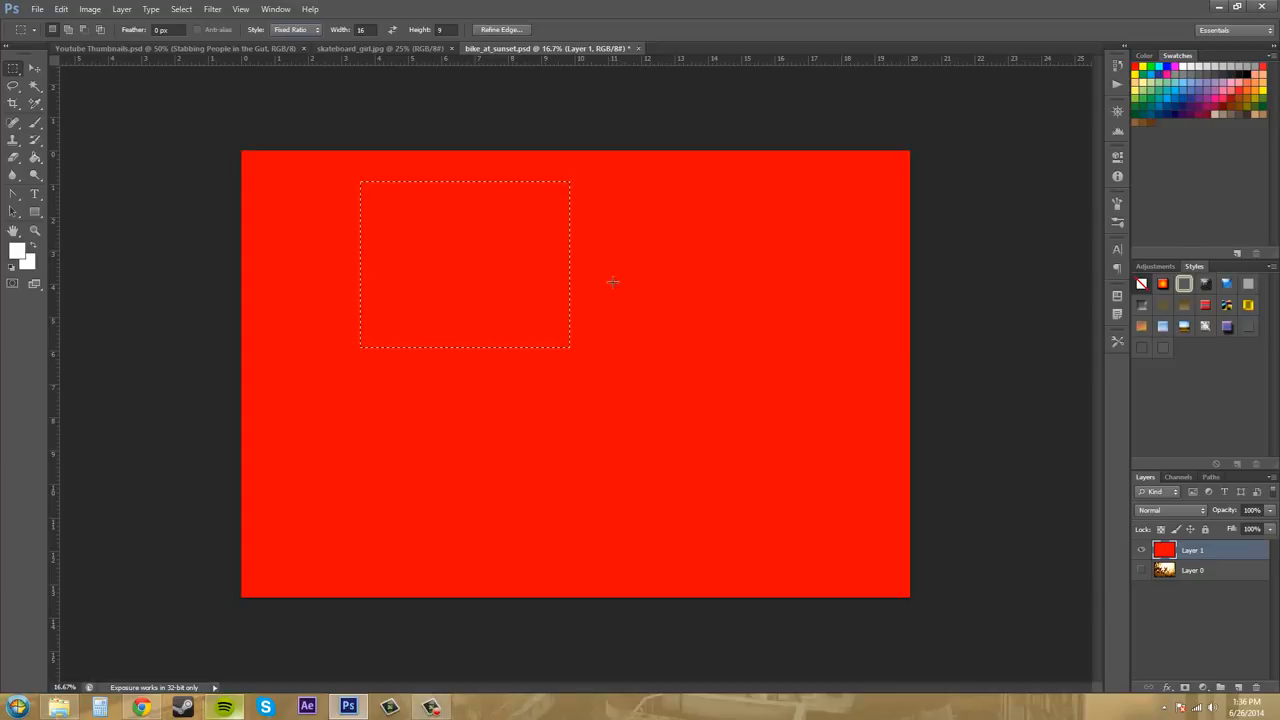
drag(314, 344, 789, 559)
drag(287, 179, 836, 479)
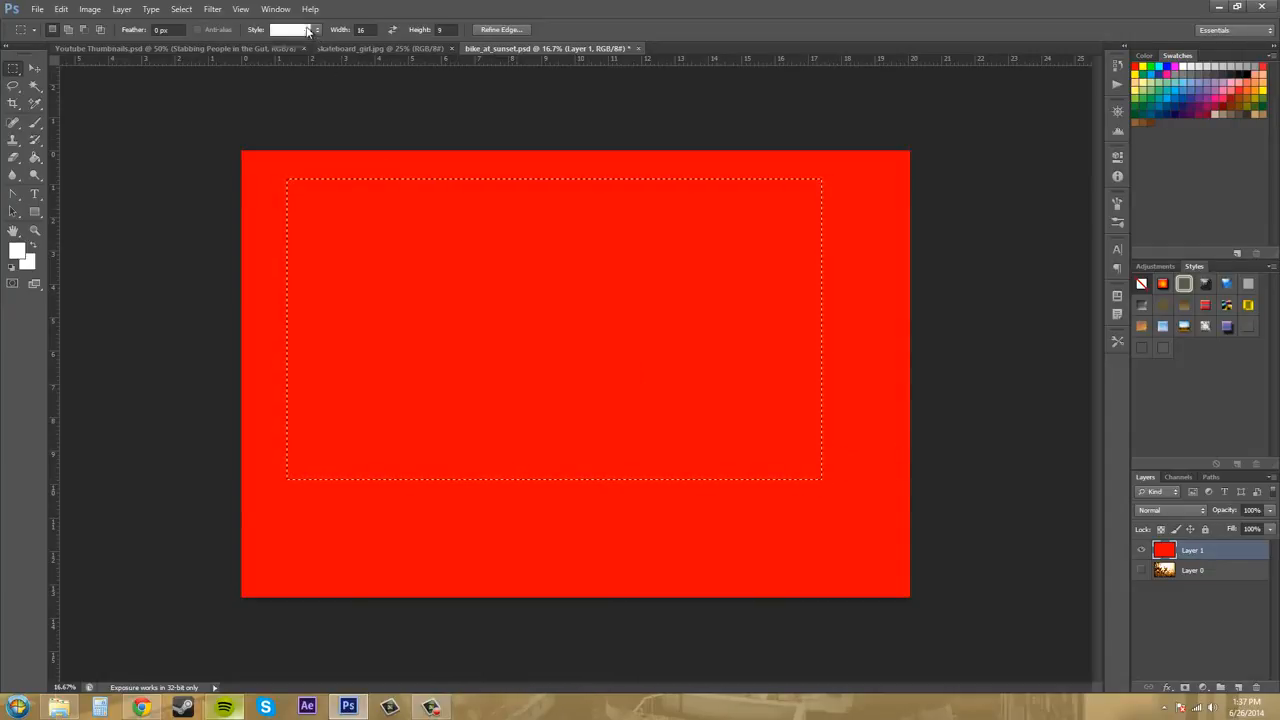
- Change the marquee style to Fixed Size with a width of 500 px and a height of 200 px
click(308, 30)
click(298, 62)
click(362, 30)
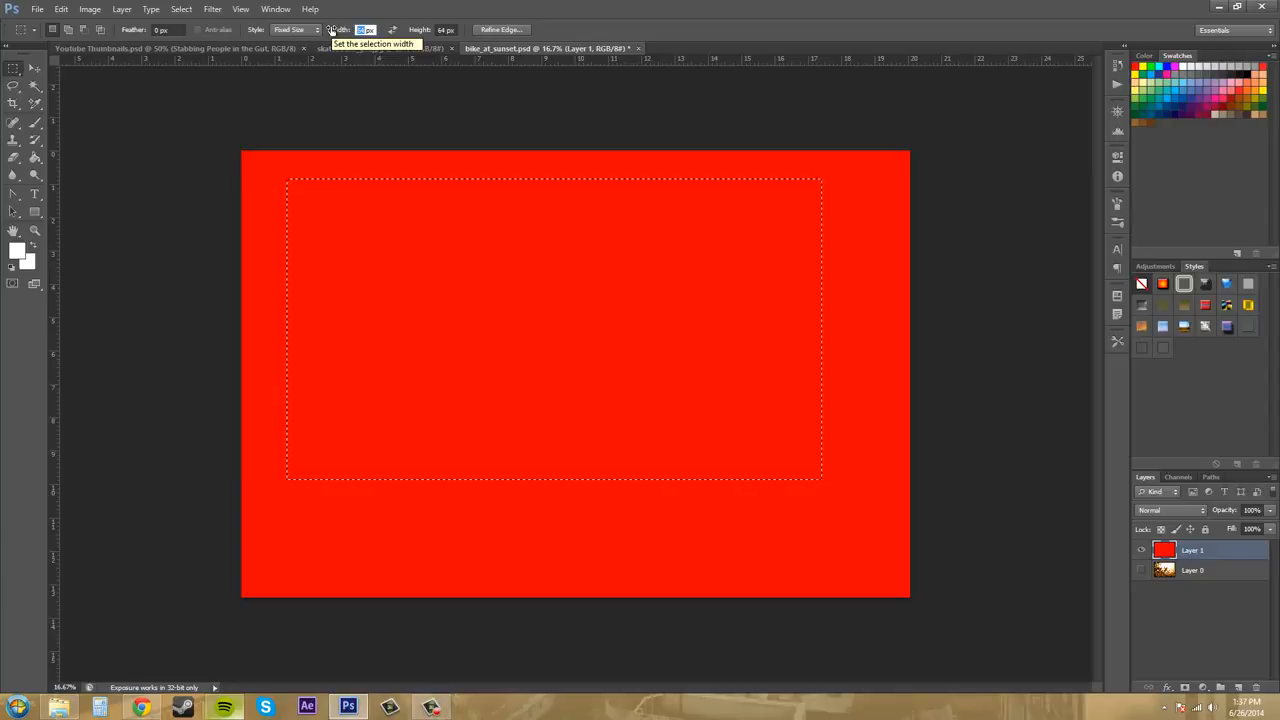
text(500)
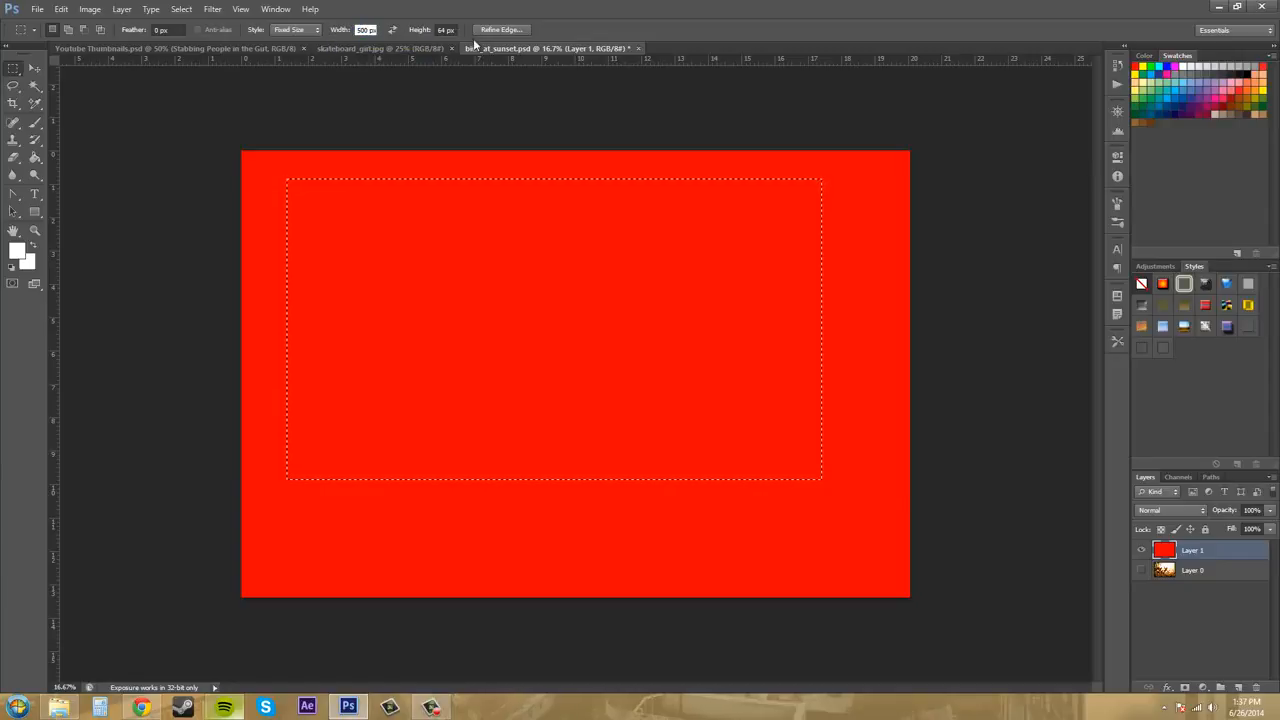
click(443, 30)
text(200)
- Place the fixed-size rectangular selection at several spots on the canvas, and deselect
click(486, 498)
click(416, 269)
drag(456, 267, 565, 255)
key(ctrl+d)
- Return the marquee style to Normal and draw a freehand rectangular selection starting from the canvas centre
click(296, 30)
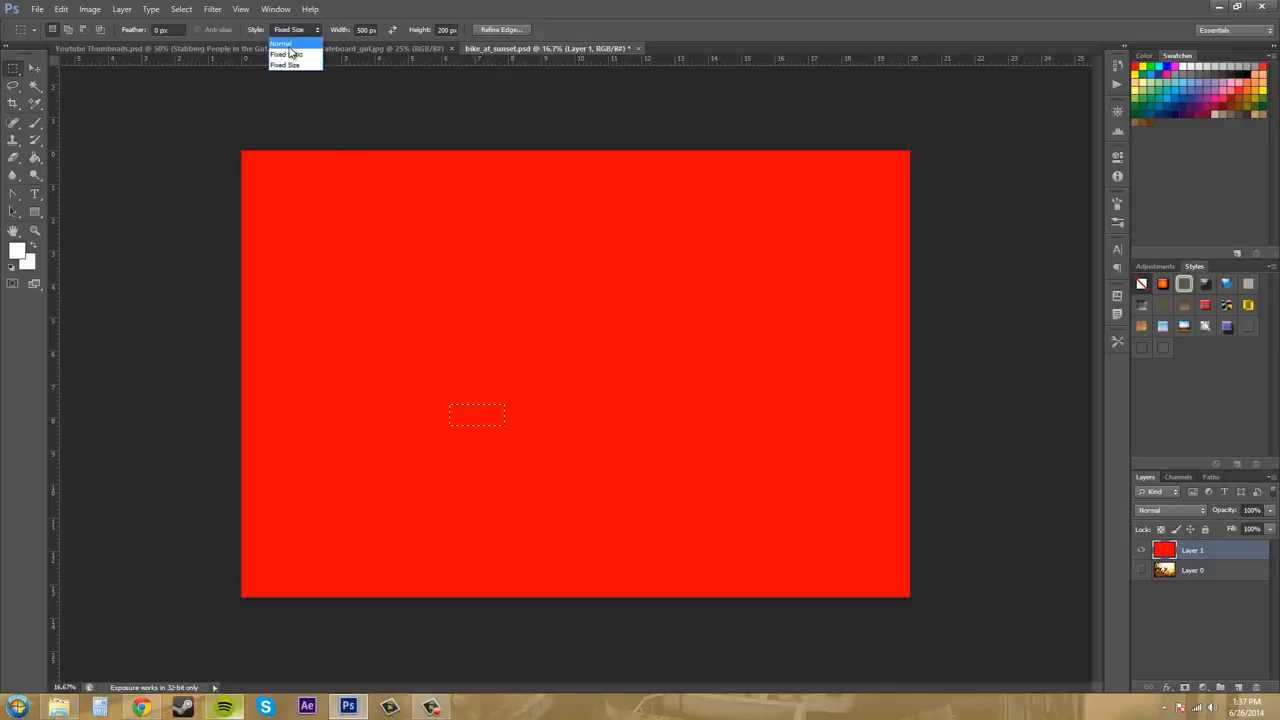
click(287, 44)
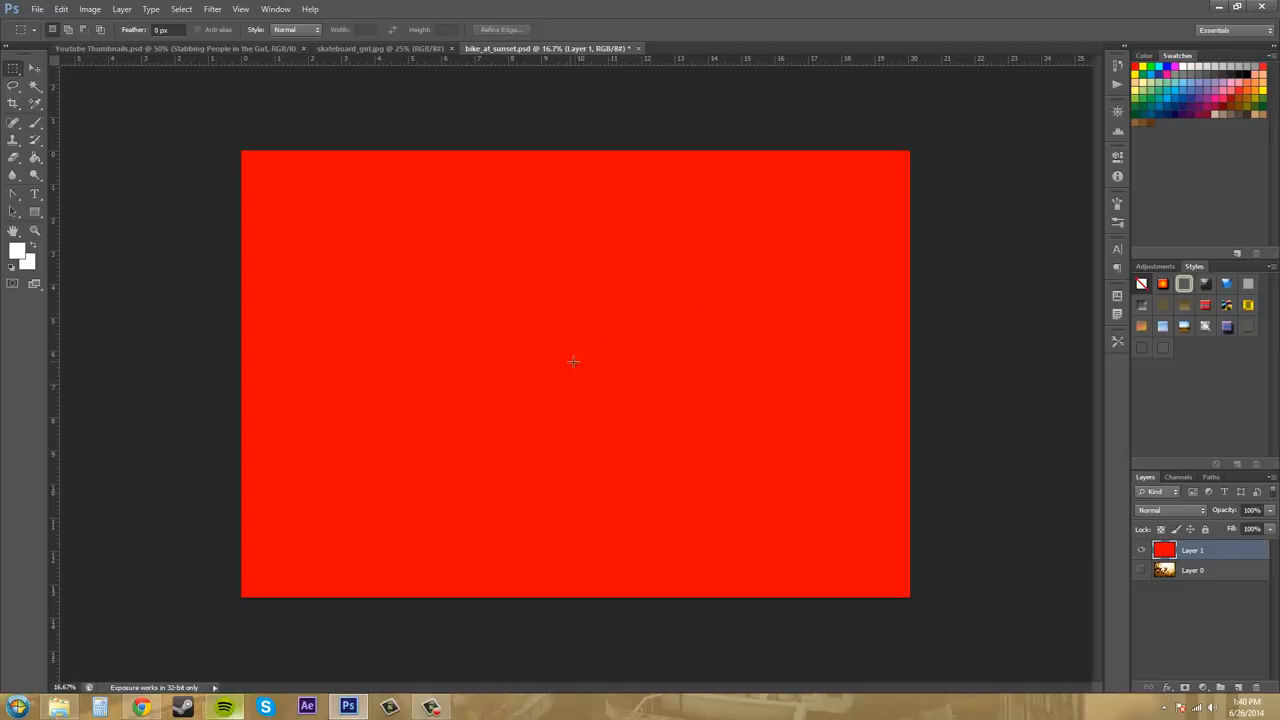
drag(573, 362, 752, 211)
drag(673, 276, 670, 244)
- Switch to the Elliptical Marquee tool and set its style to Normal
right_click(13, 70)
click(57, 80)
click(538, 336)
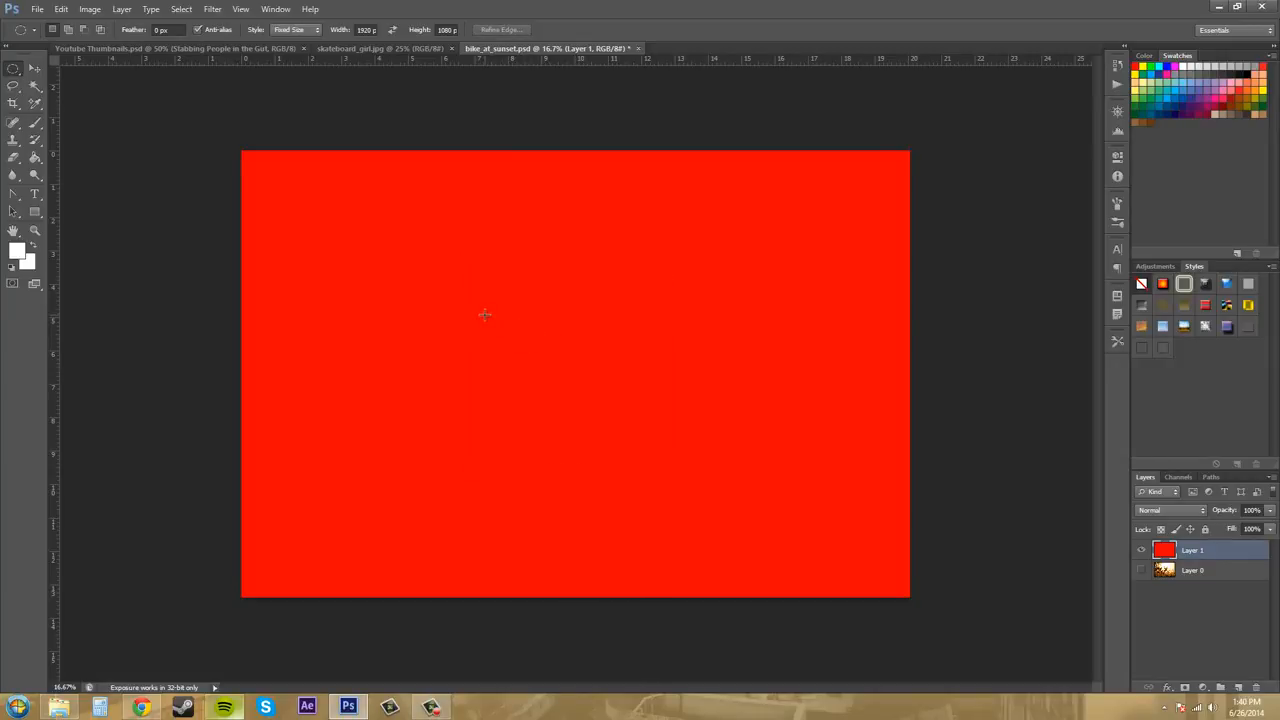
click(293, 33)
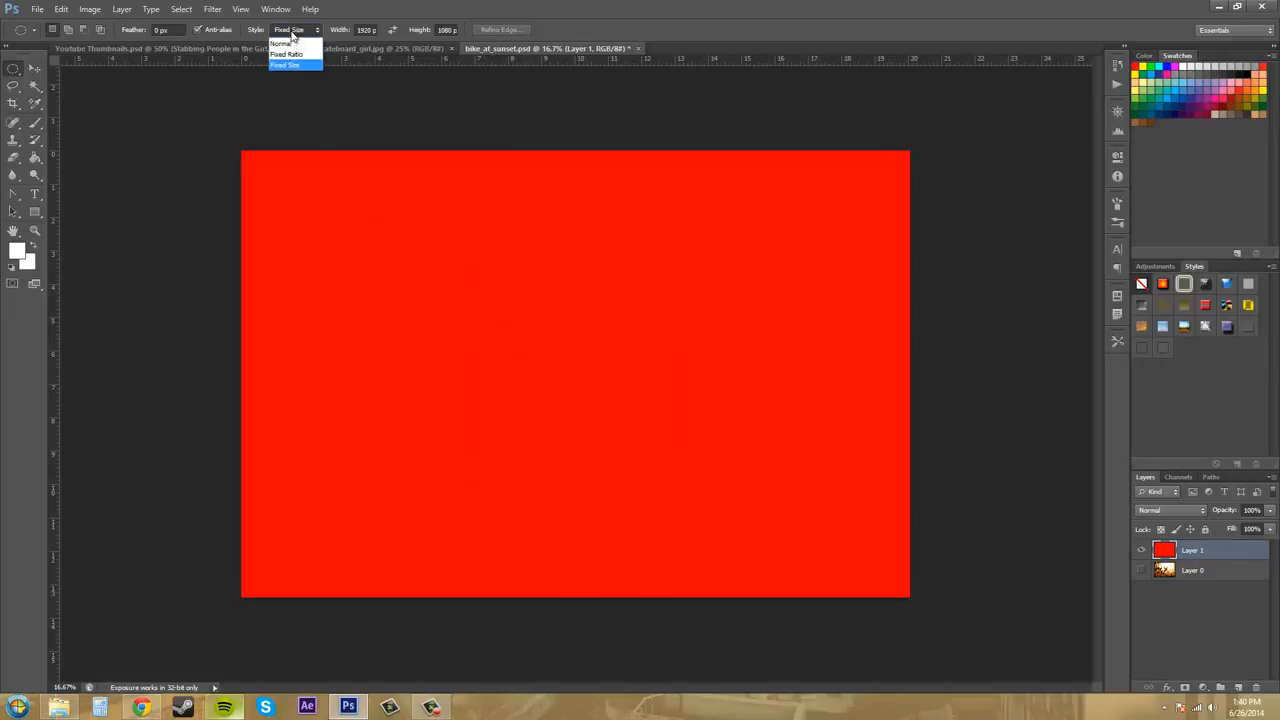
click(285, 44)
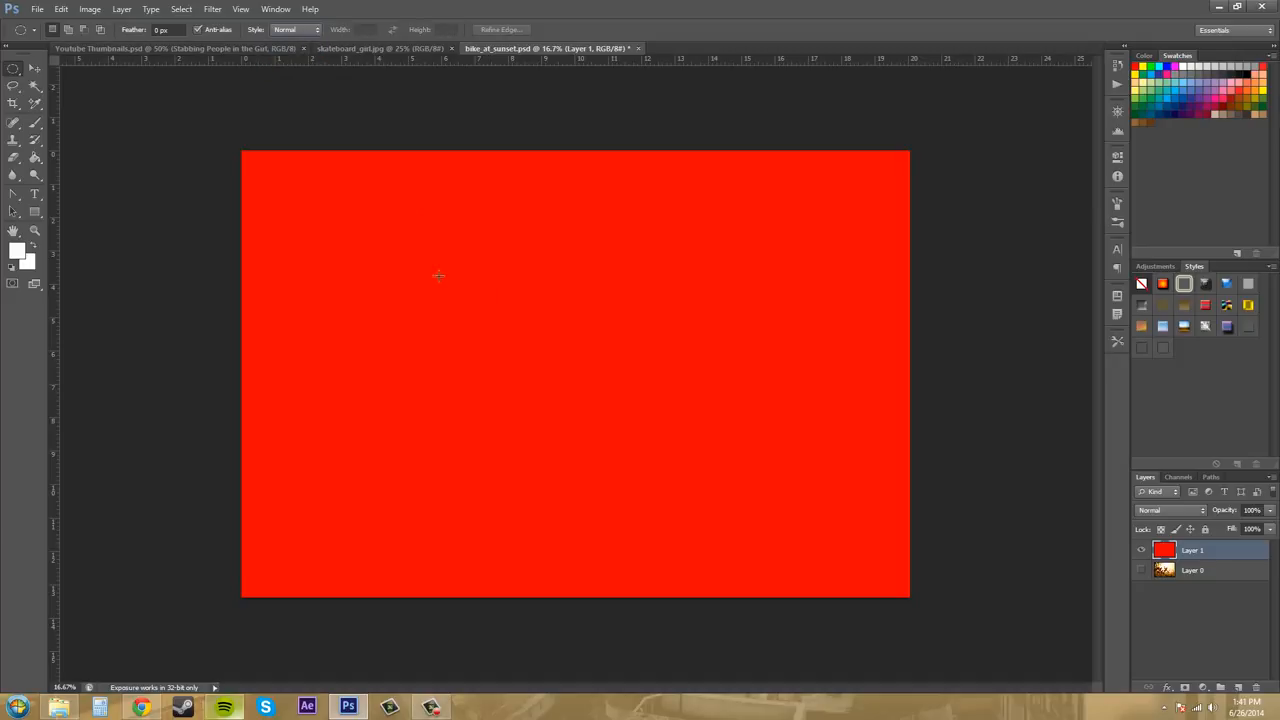
- Try deleting the contents of an anti-aliased circular selection drawn mid-canvas, deselect, and undo back to the active selection
drag(408, 221, 700, 513)
key(Delete)
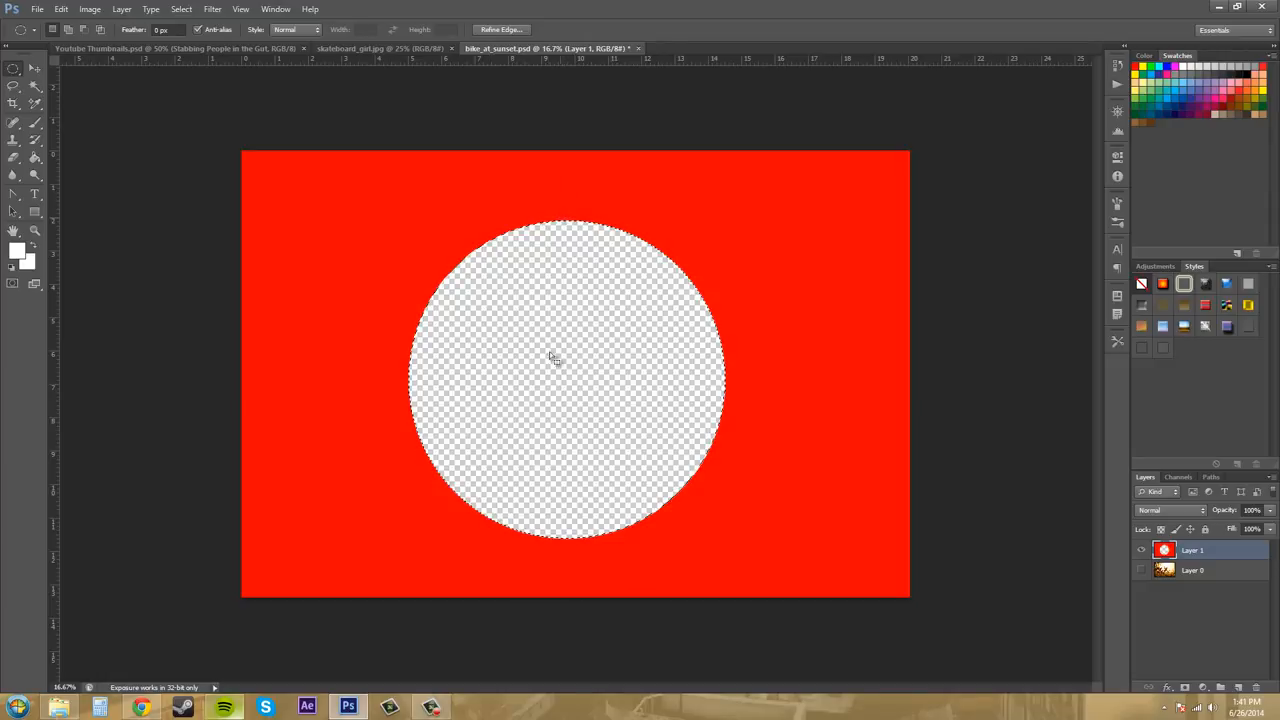
key(ctrl+d)
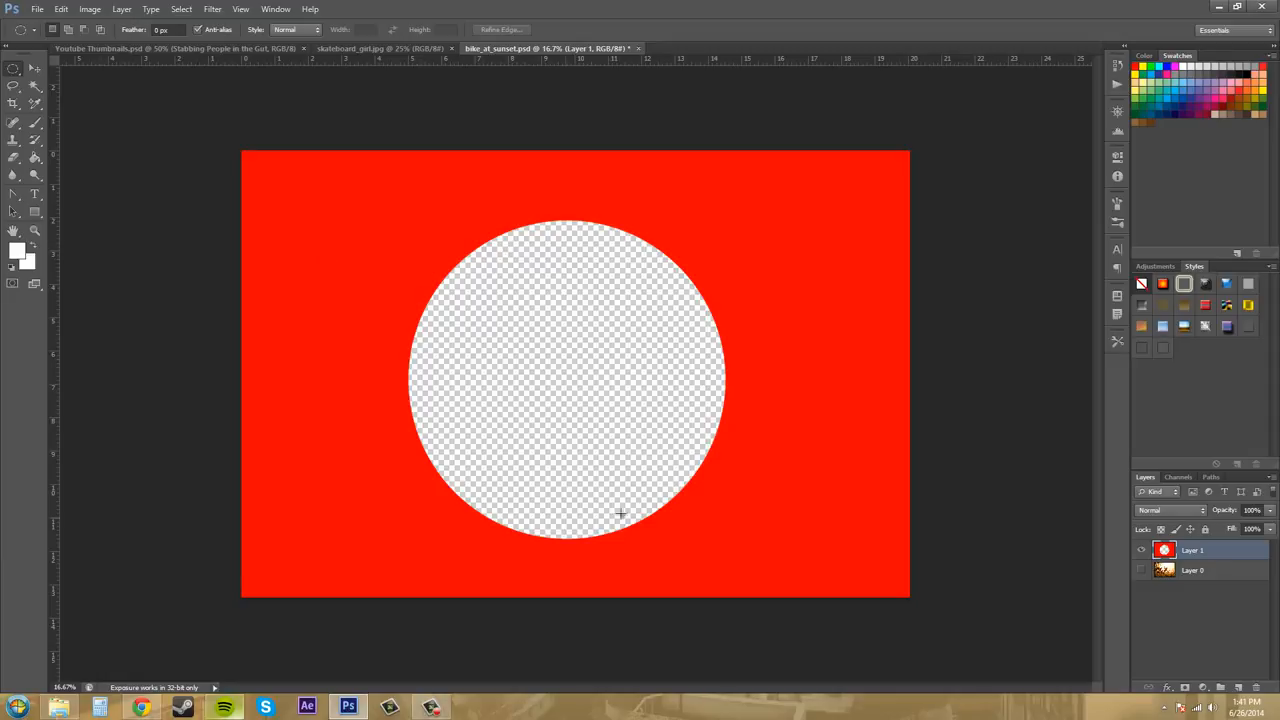
key(ctrl+alt+z)
key(ctrl+alt+z)
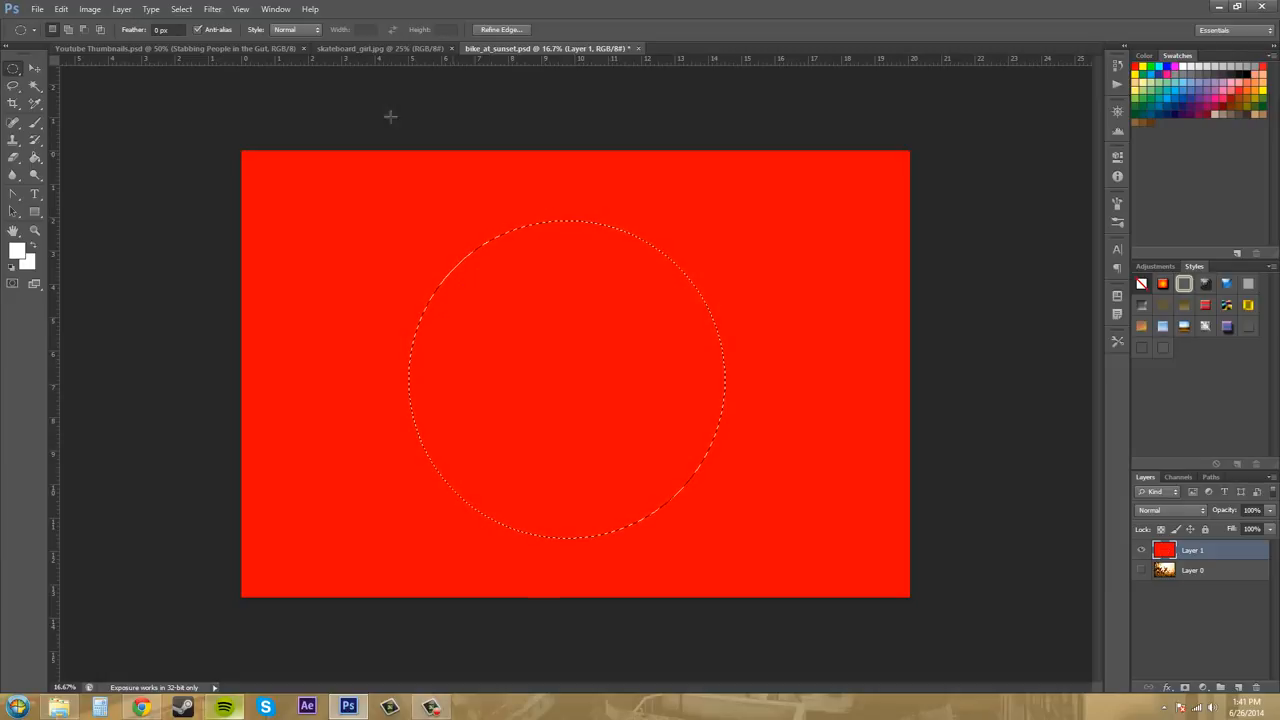
- Turn off anti-aliasing, draw an elliptical selection on the red layer, delete its contents, and deselect
click(196, 30)
drag(355, 190, 678, 492)
key(Delete)
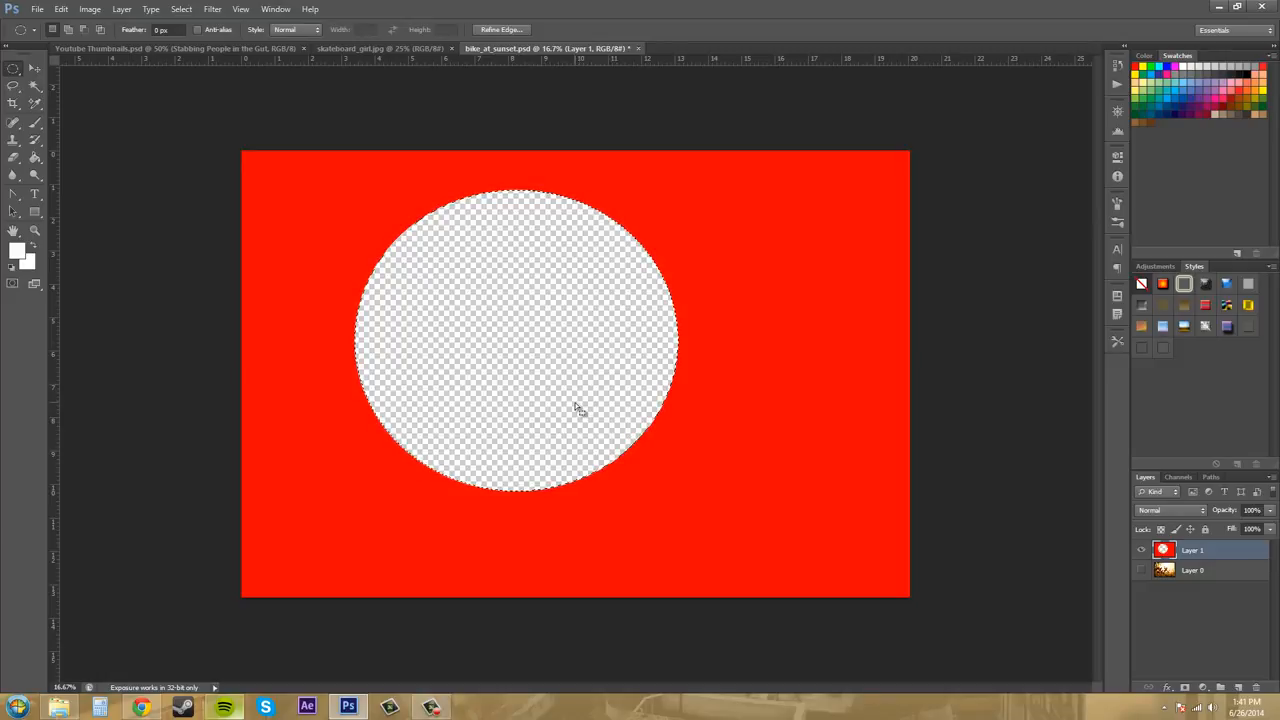
key(ctrl+d)
- Examine the lower edge of the elliptical cutout up close for jagged pixels
click(33, 231)
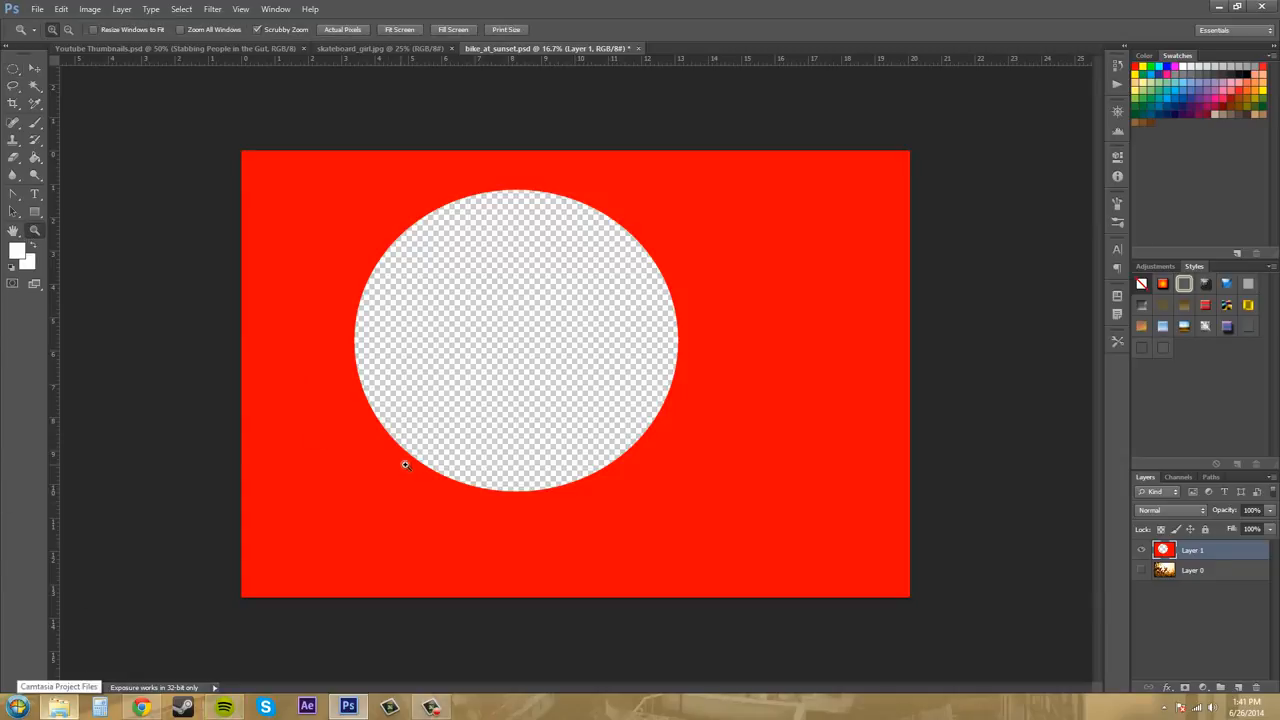
click(405, 465)
click(455, 473)
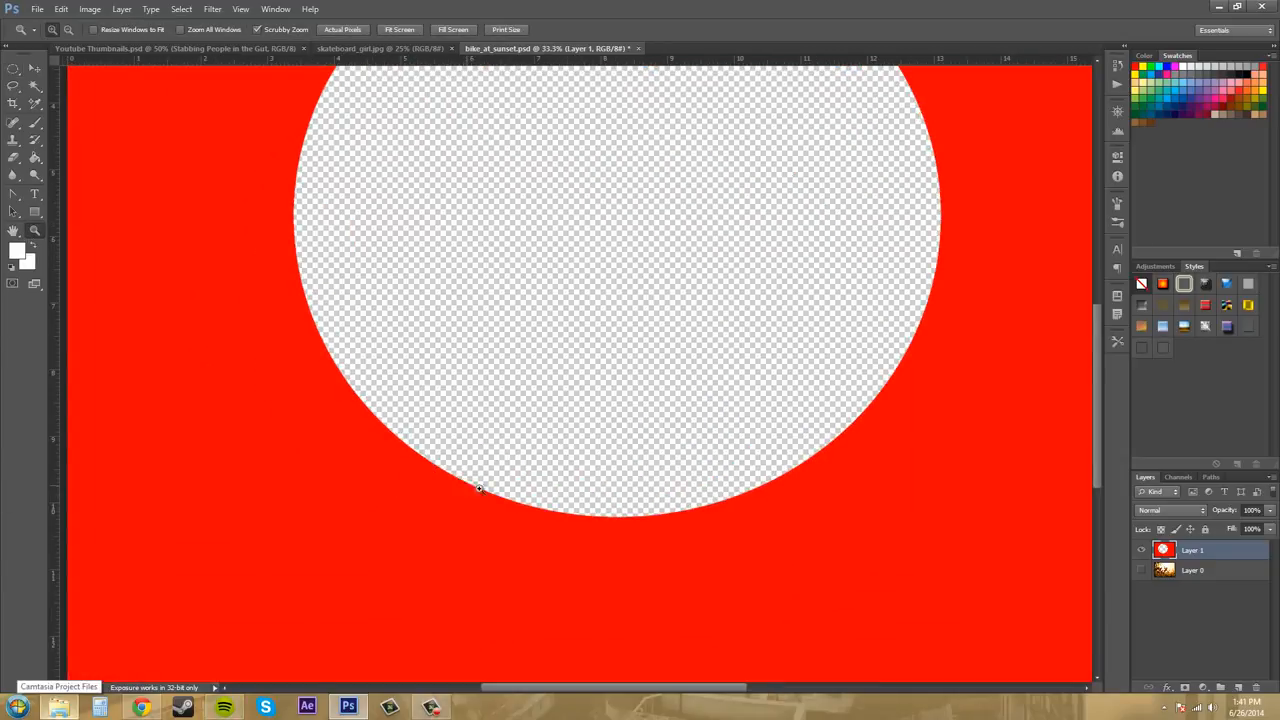
click(500, 494)
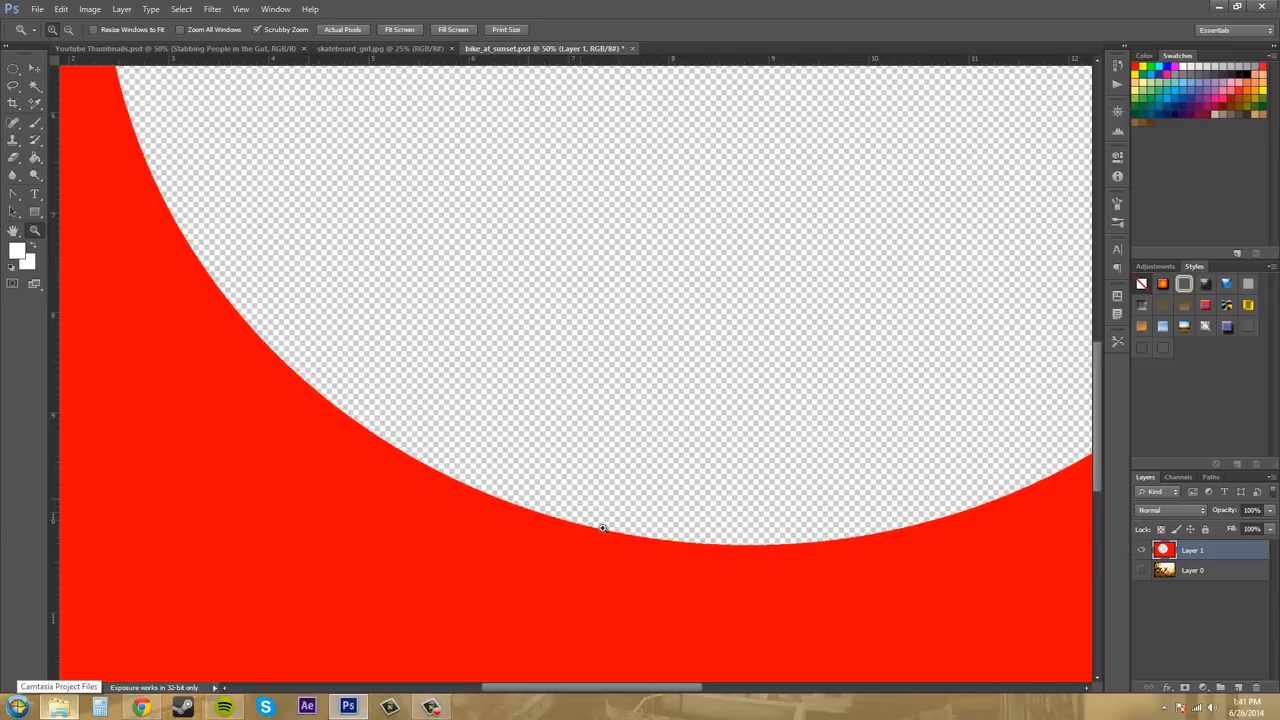
click(600, 529)
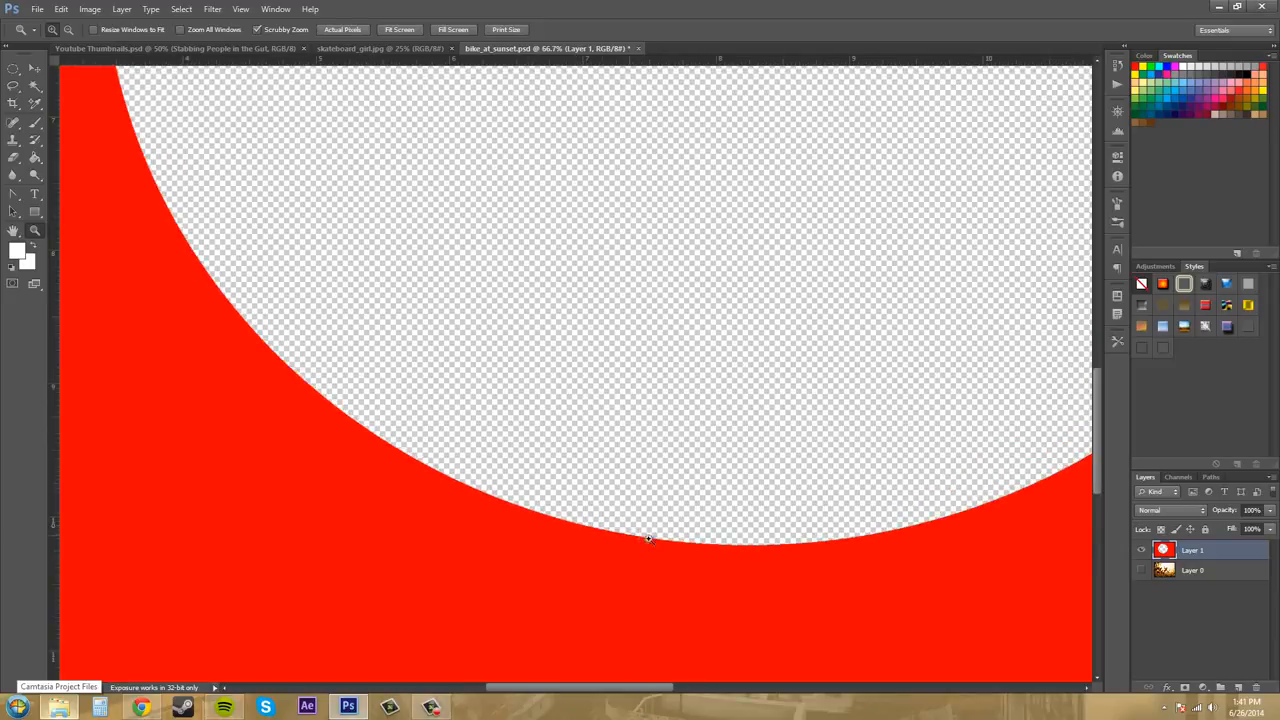
click(648, 538)
click(652, 540)
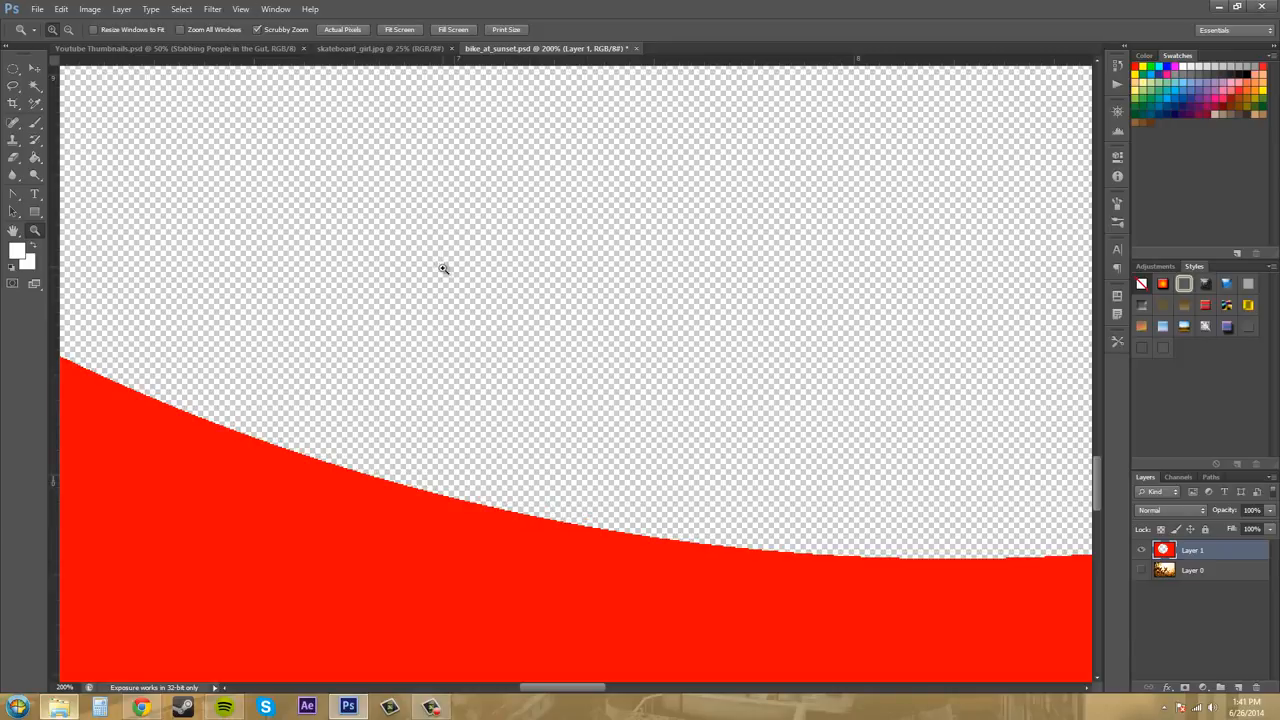
alt+click(621, 366)
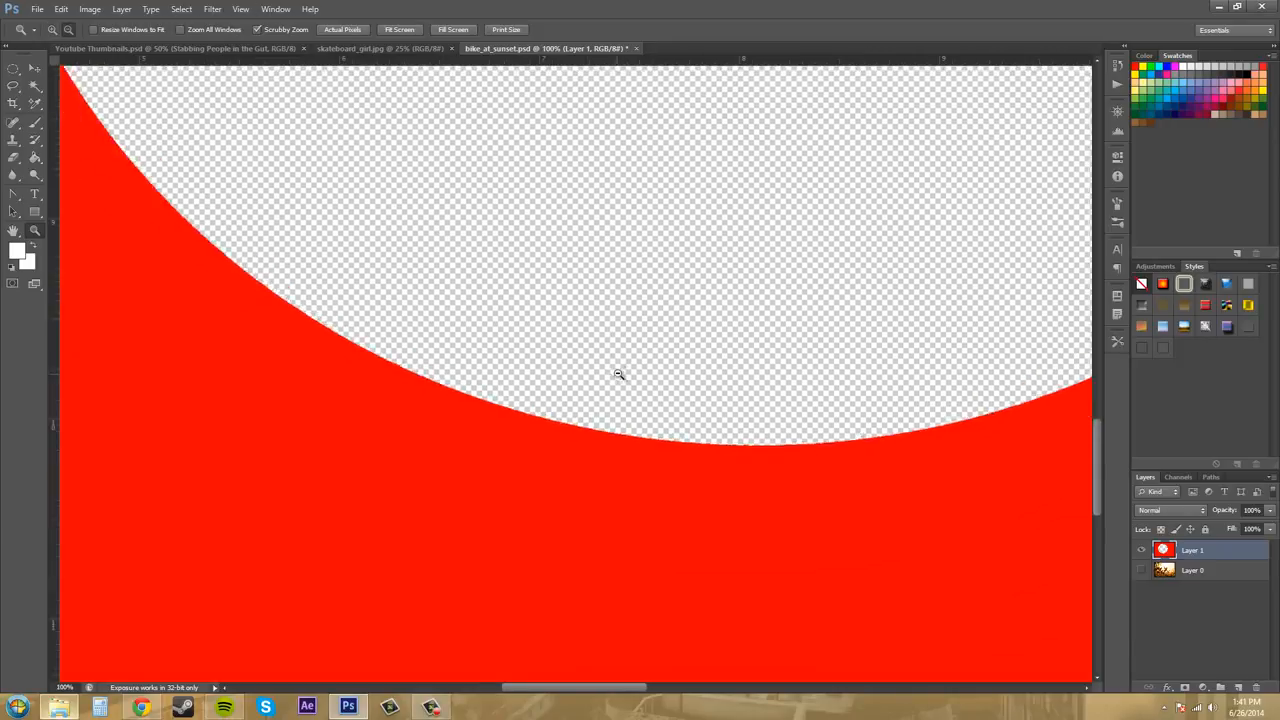
alt+click(630, 368)
alt+click(689, 334)
alt+click(698, 328)
alt+click(699, 318)
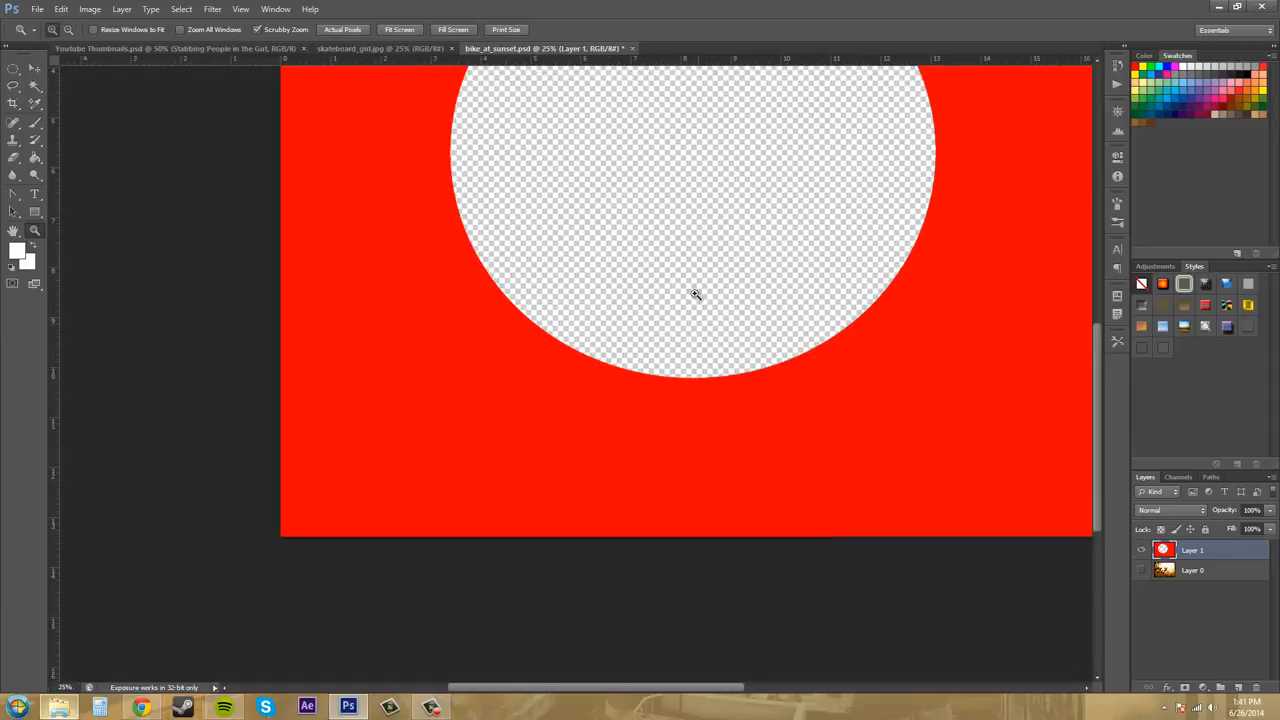
- Try moving the red layer diagonally with the Move tool, and undo the move
click(34, 68)
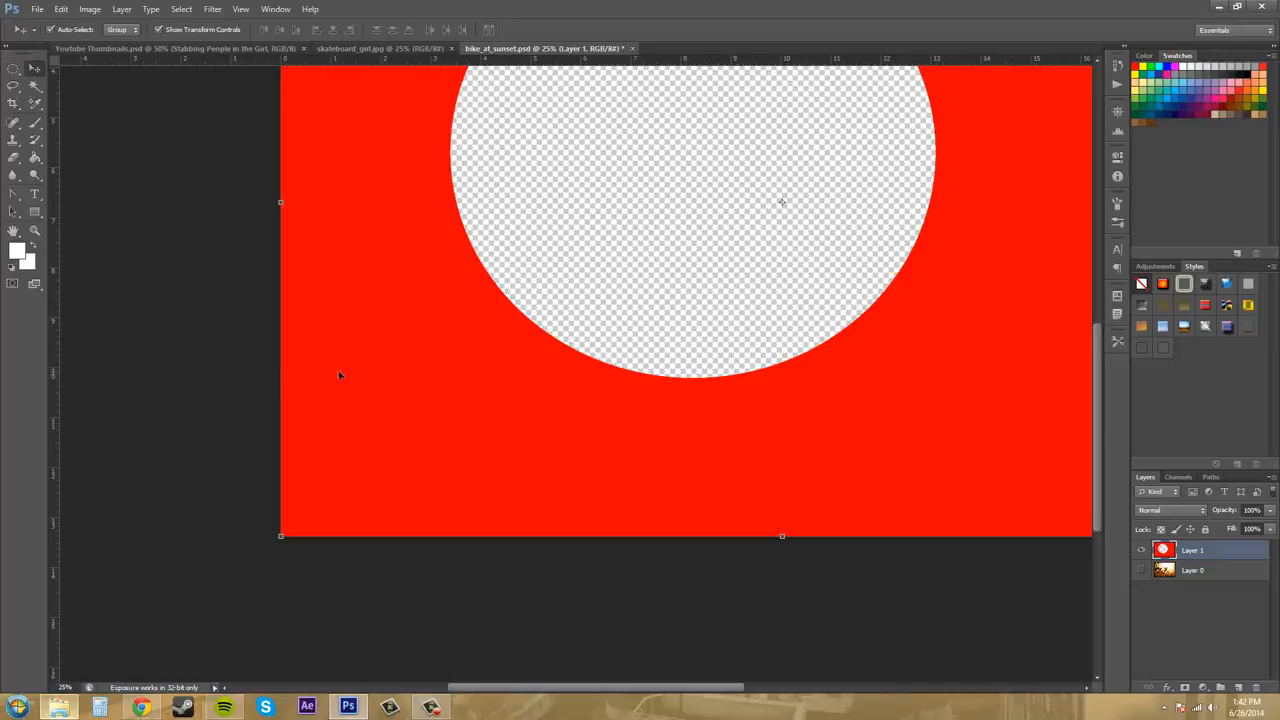
drag(388, 297, 441, 348)
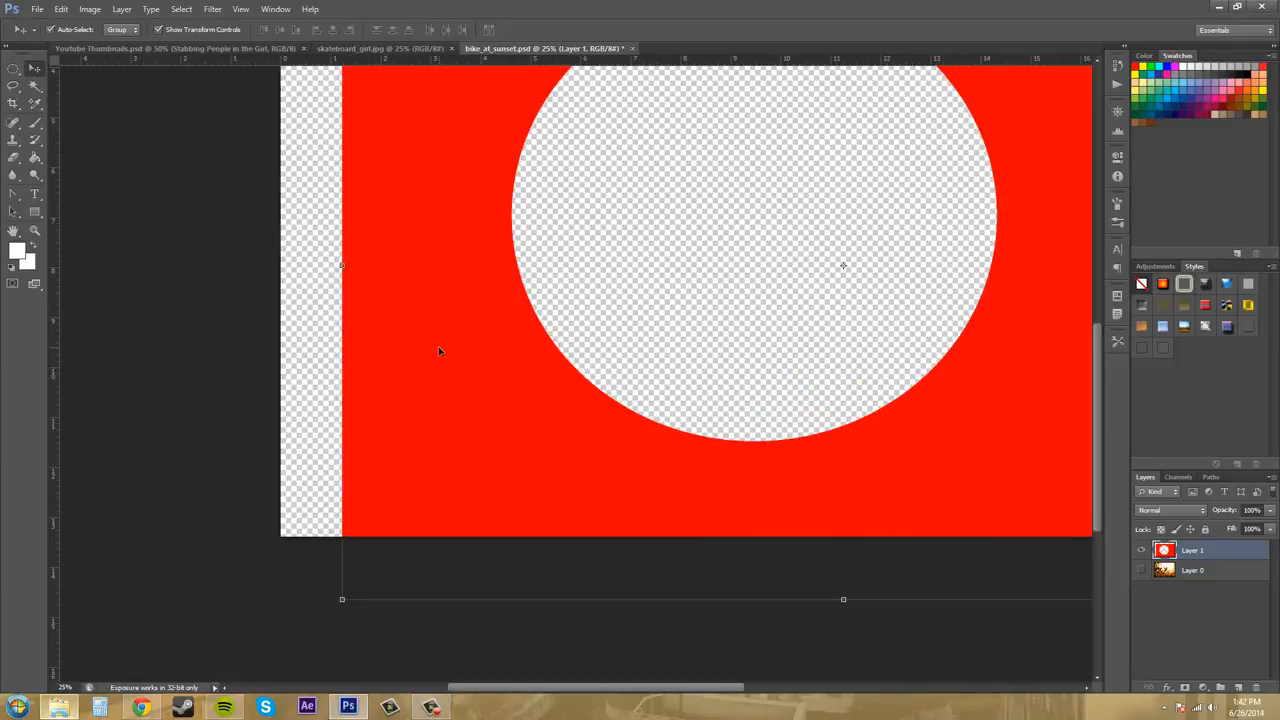
key(ctrl+z)
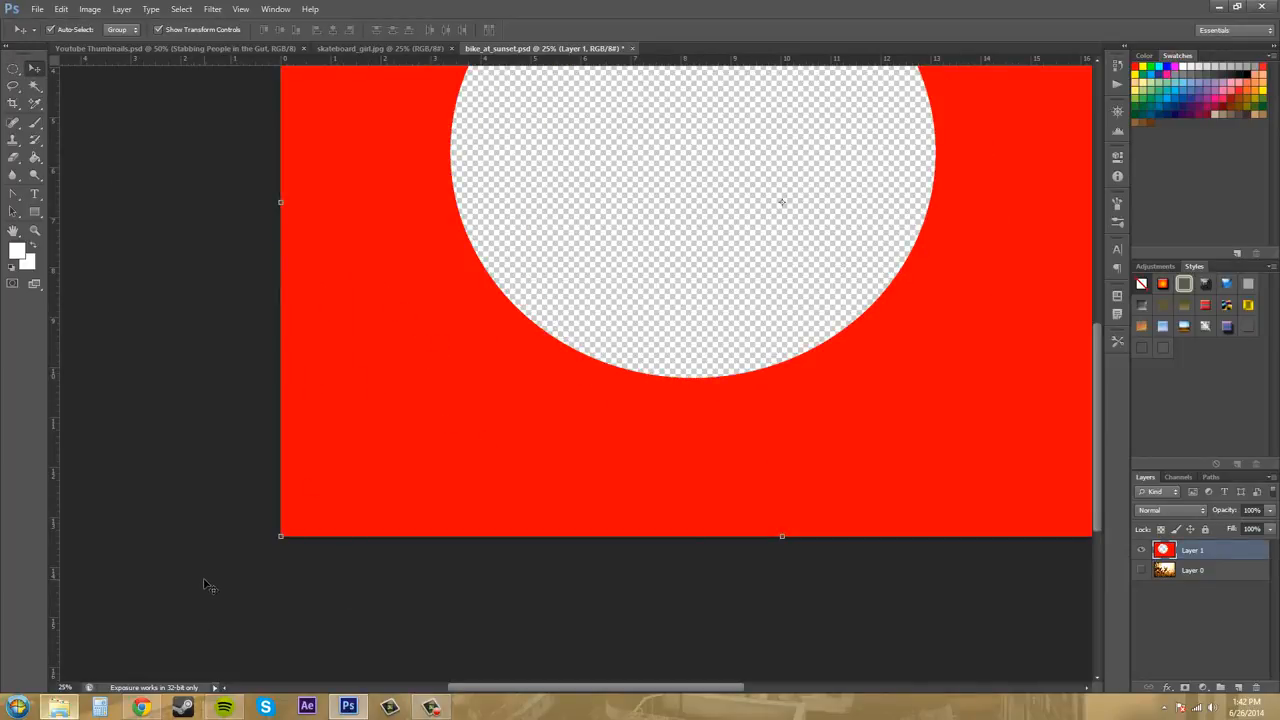
- Step back through the history to undo the elliptical cutout and remove its selection from the red layer
key(ctrl+alt+z)
key(ctrl+alt+z)
key(ctrl+alt+z)
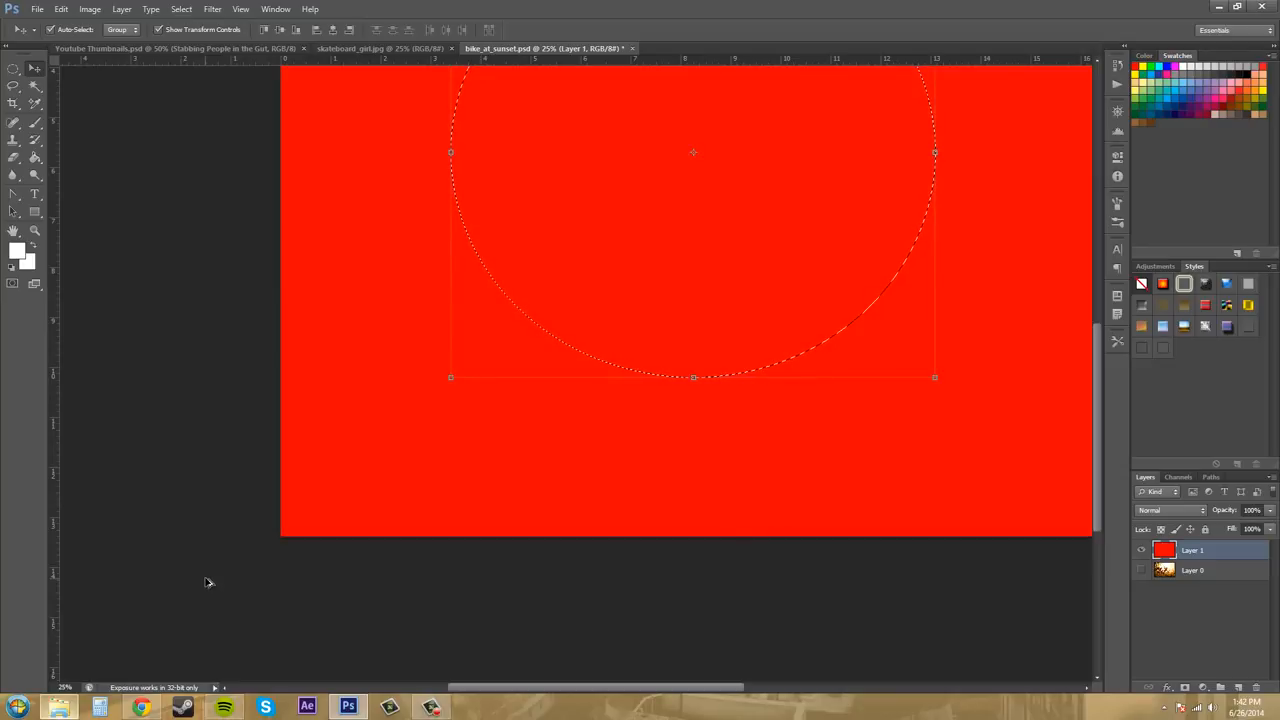
key(ctrl+alt+z)
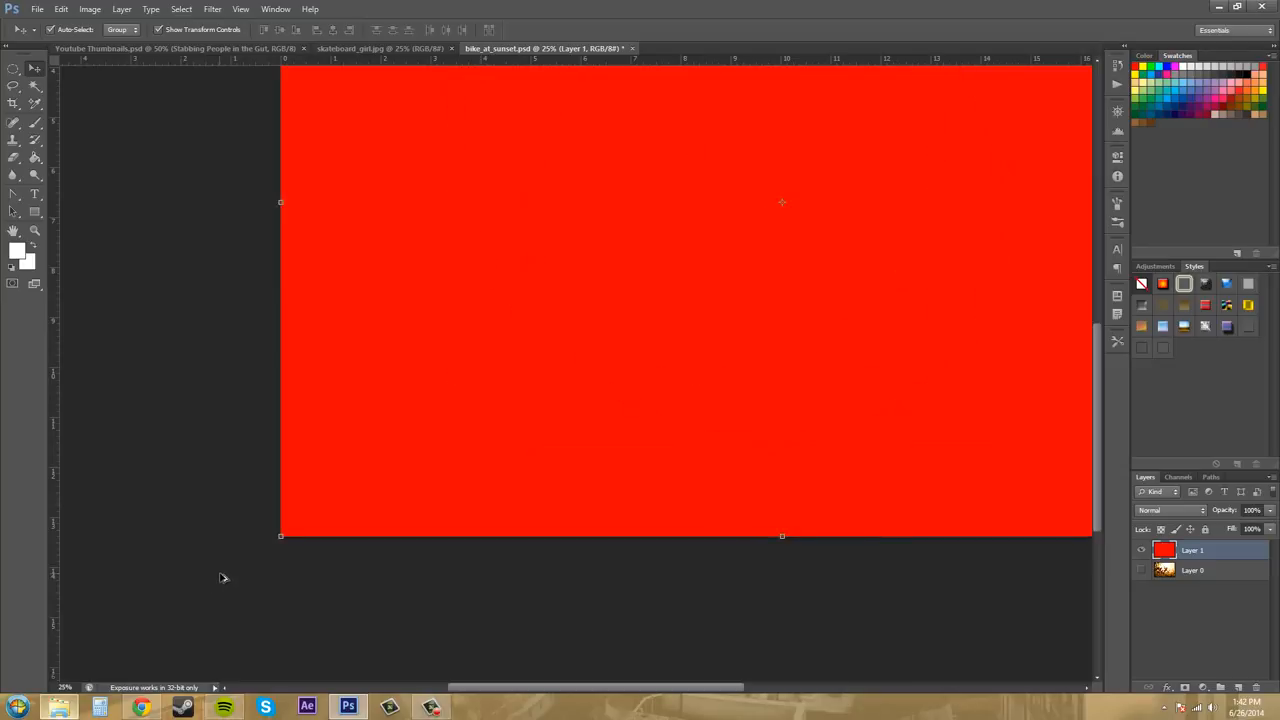
- Draw wide elliptical selections on the red layer with the Elliptical Marquee at 100% zoom
click(66, 687)
text(100)
key(Return)
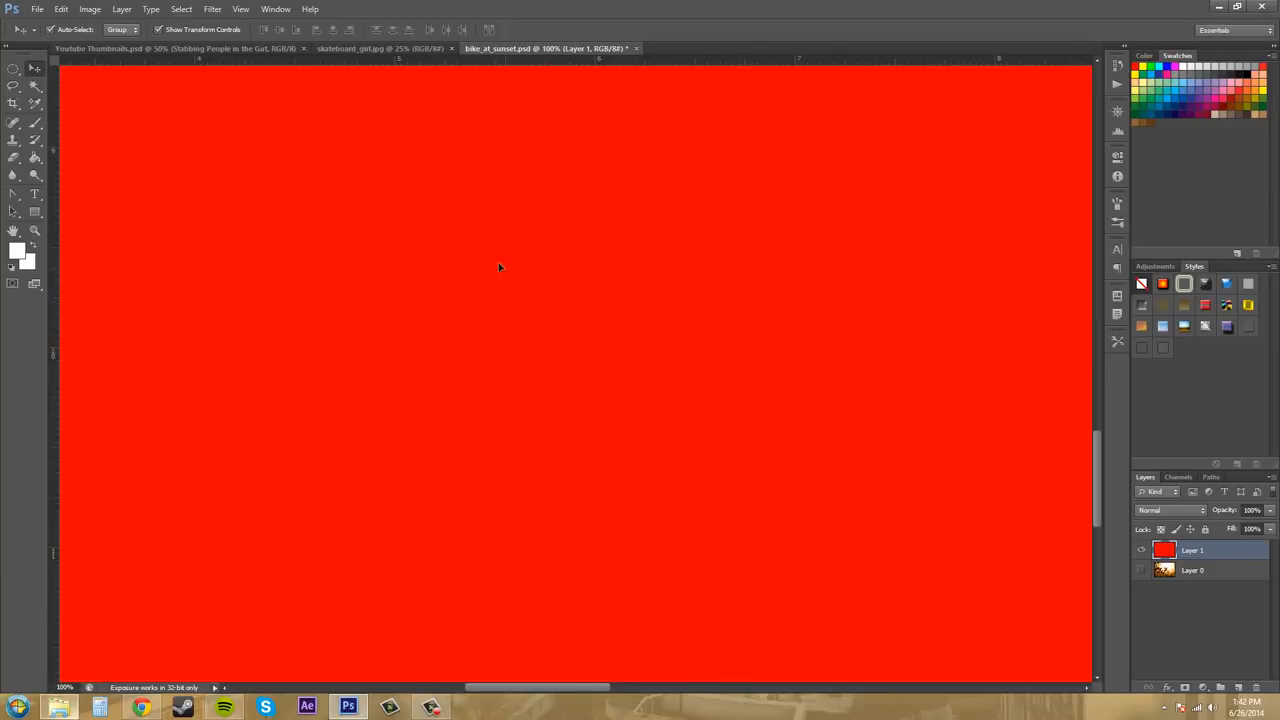
click(13, 68)
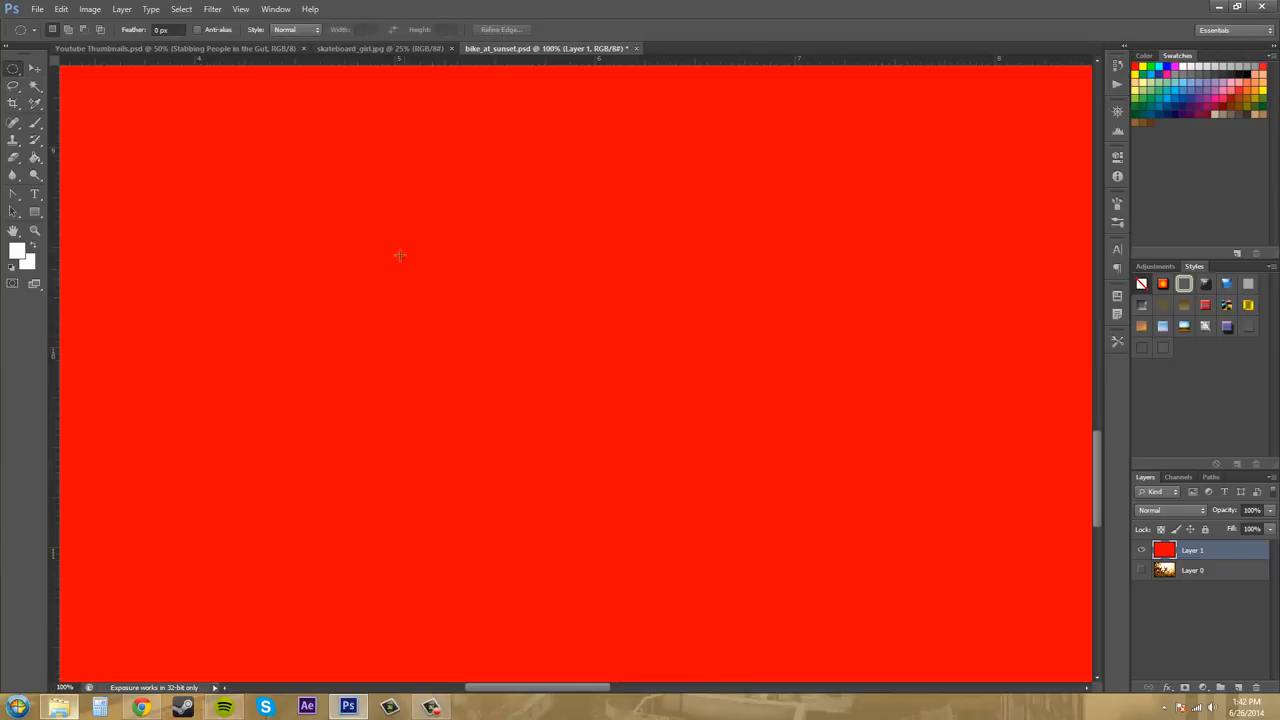
drag(417, 249, 848, 497)
drag(708, 364, 951, 457)
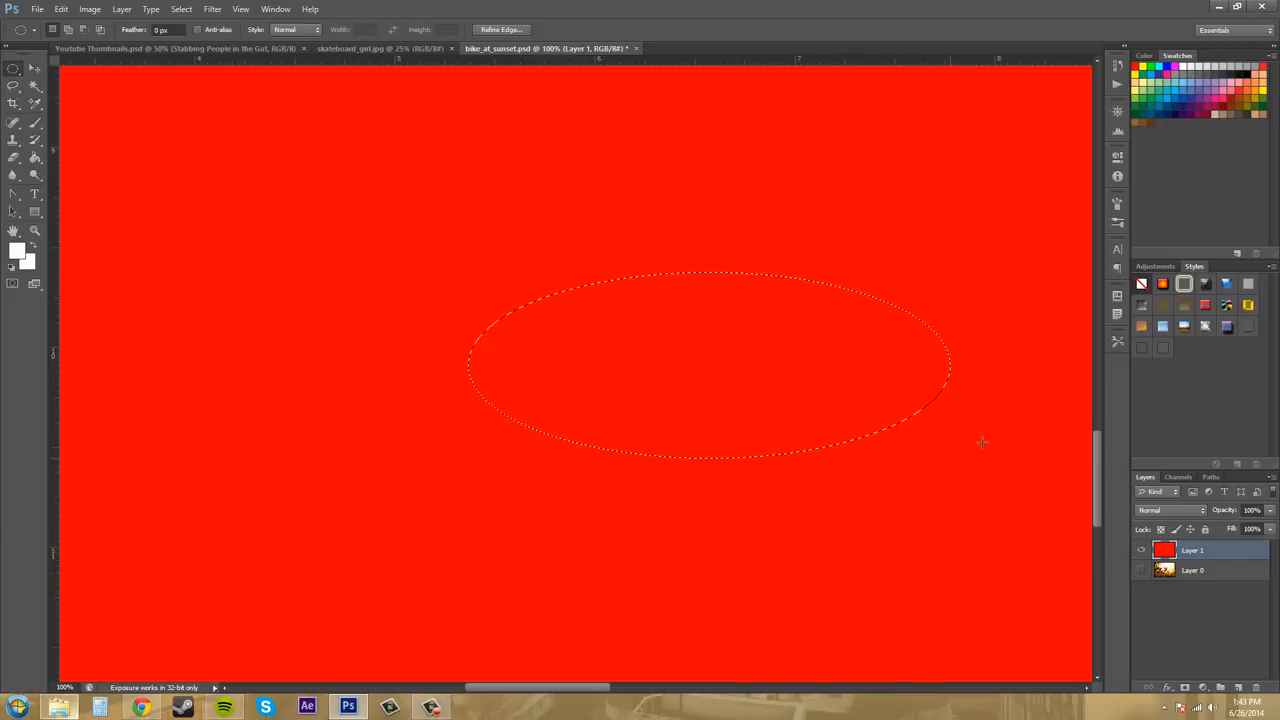